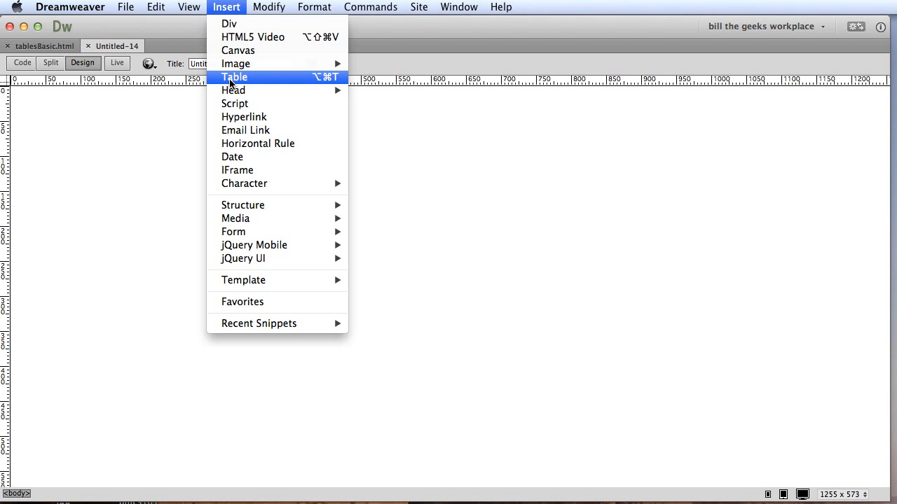
Insert a table with 3 rows and 3 columns, 600 pixels wide, with border thickness 0 and no header
{"action": "left_click", "coordinate": [230, 79]}
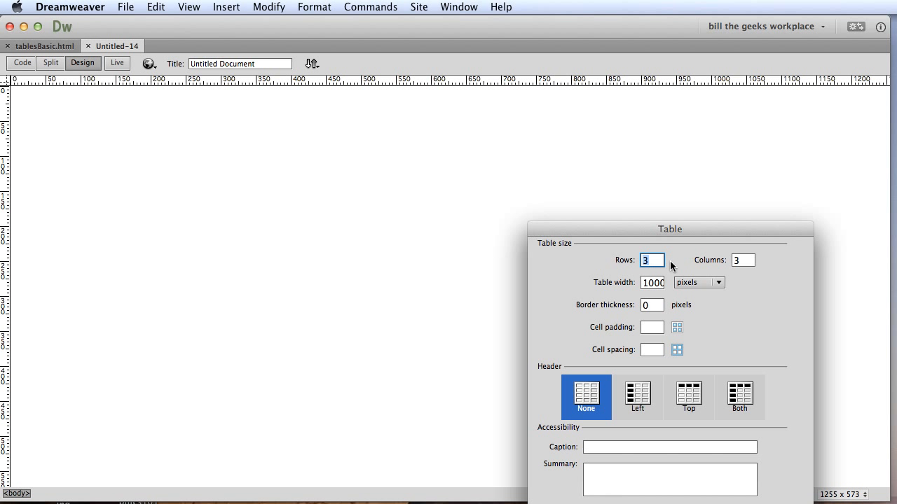
{"action": "left_click", "coordinate": [644, 283]}
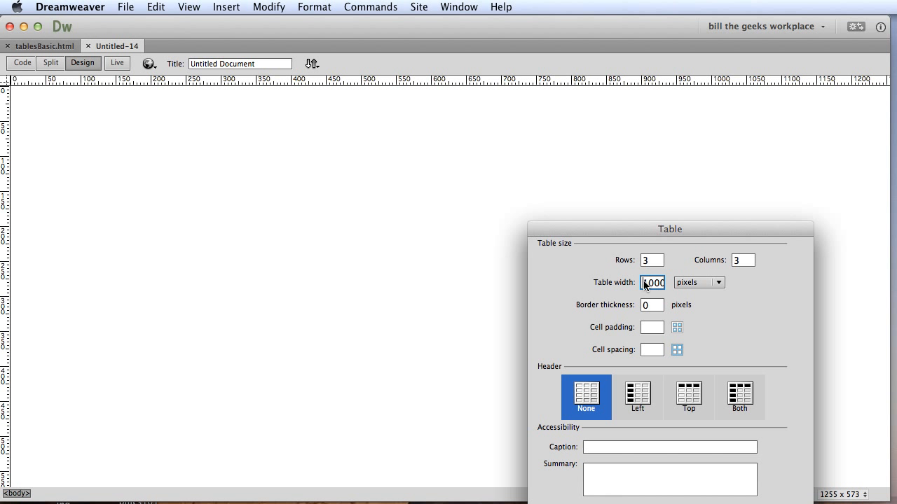
{"action": "double_click", "coordinate": [644, 283]}
{"action": "type", "text": "600"}
{"action": "left_click_drag", "start_coordinate": [694, 229], "coordinate": [390, 114]}
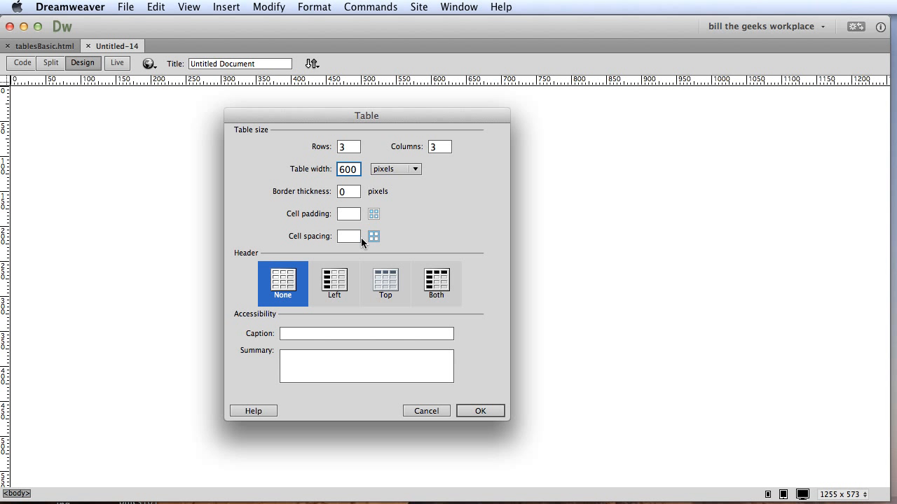
{"action": "left_click", "coordinate": [480, 411]}
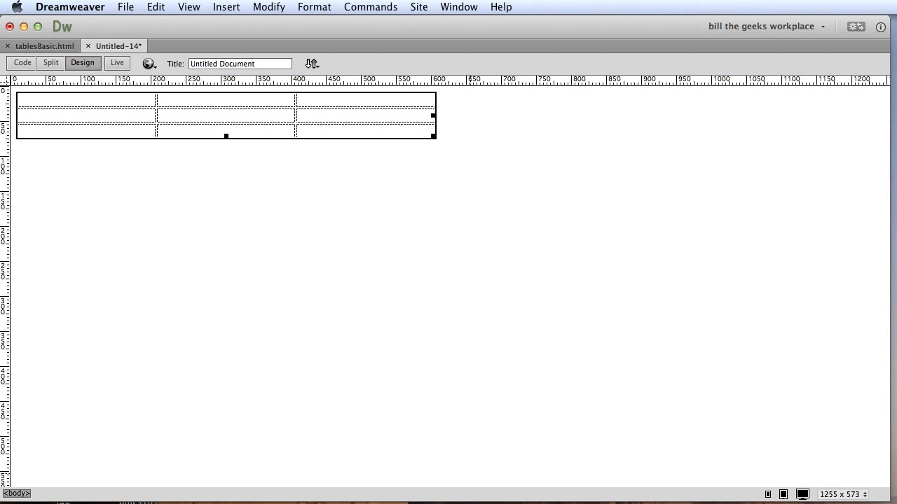
Set the first cell of the table's top row to a width of 200 and a height of 200
{"action": "left_click_drag", "start_coordinate": [321, 503], "coordinate": [311, 317]}
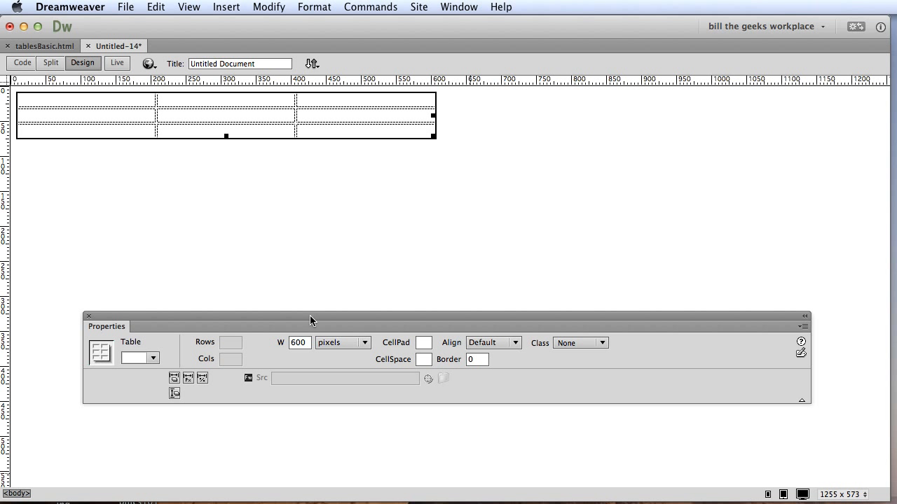
{"action": "left_click", "coordinate": [141, 101]}
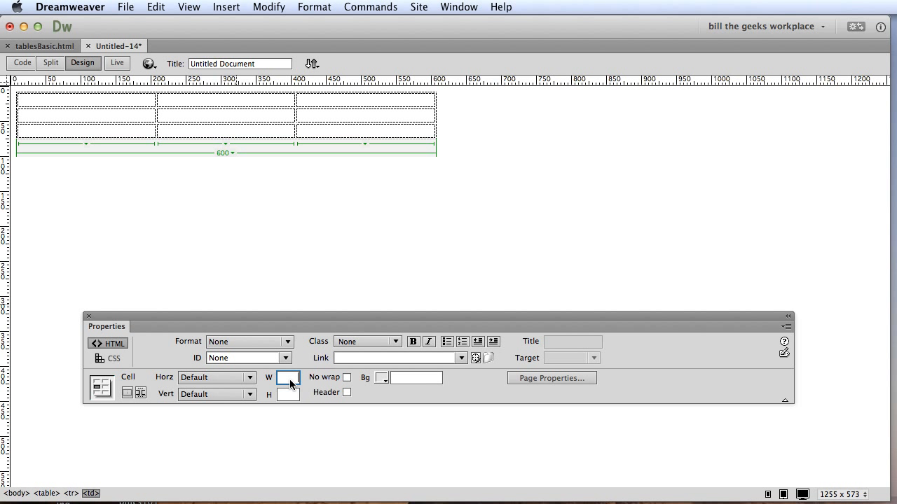
{"action": "type", "text": "200"}
{"action": "left_click", "coordinate": [293, 395]}
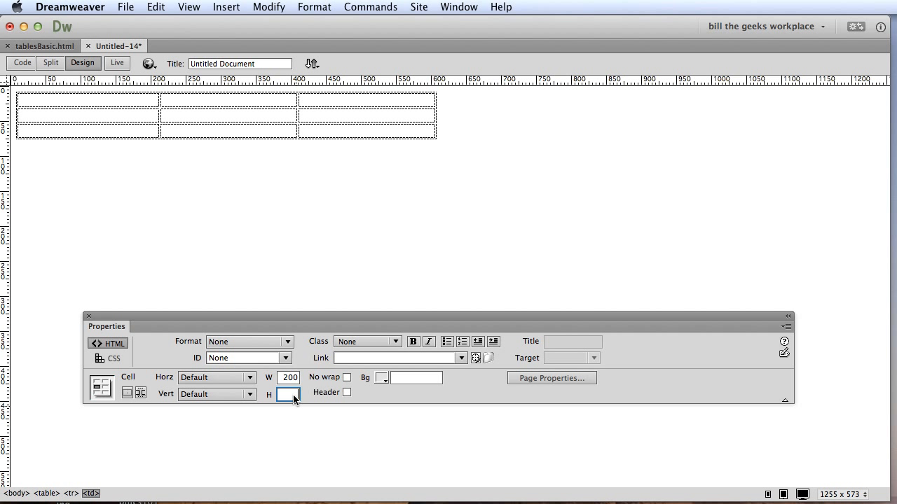
{"action": "type", "text": "200"}
{"action": "key", "text": "Return"}
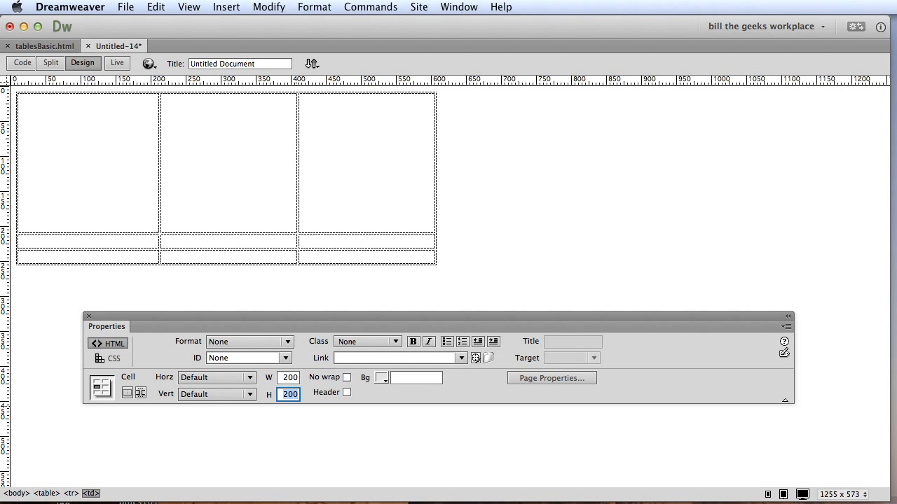
Set the first cell of the middle row to a width of 200 and a height of 200
{"action": "left_click", "coordinate": [134, 237]}
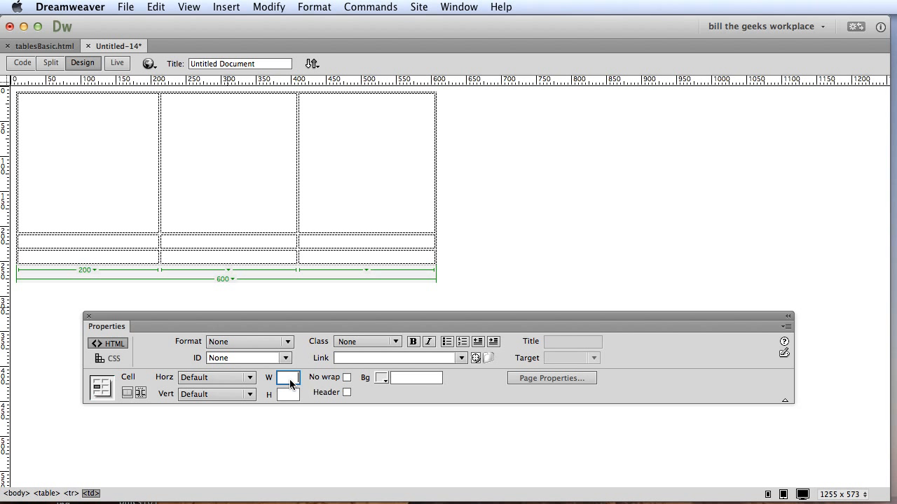
{"action": "type", "text": "200"}
{"action": "key", "text": "Tab"}
{"action": "type", "text": "200"}
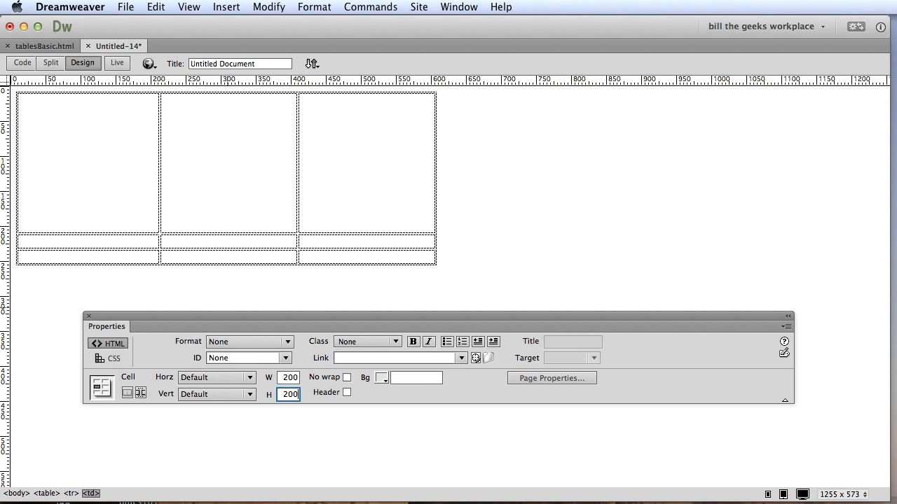
{"action": "key", "text": "Return"}
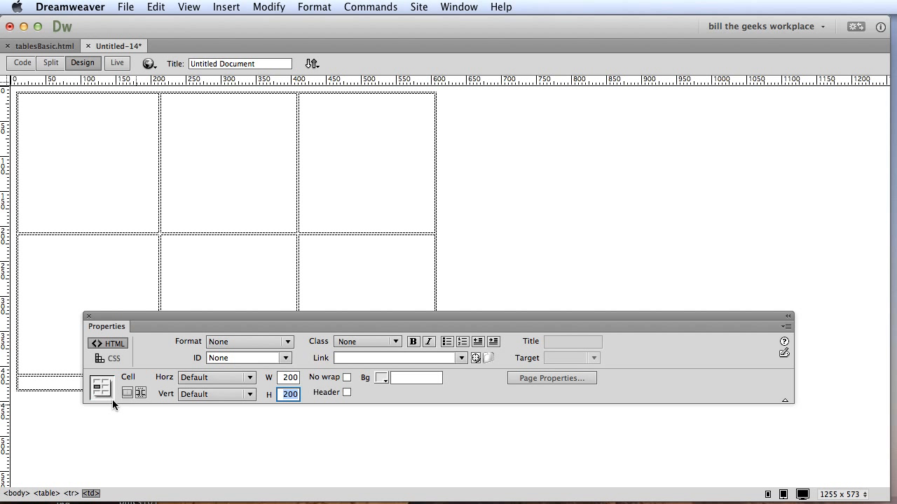
Set the first cell of the bottom row to a width of 200 and a height of 200
{"action": "left_click", "coordinate": [62, 383]}
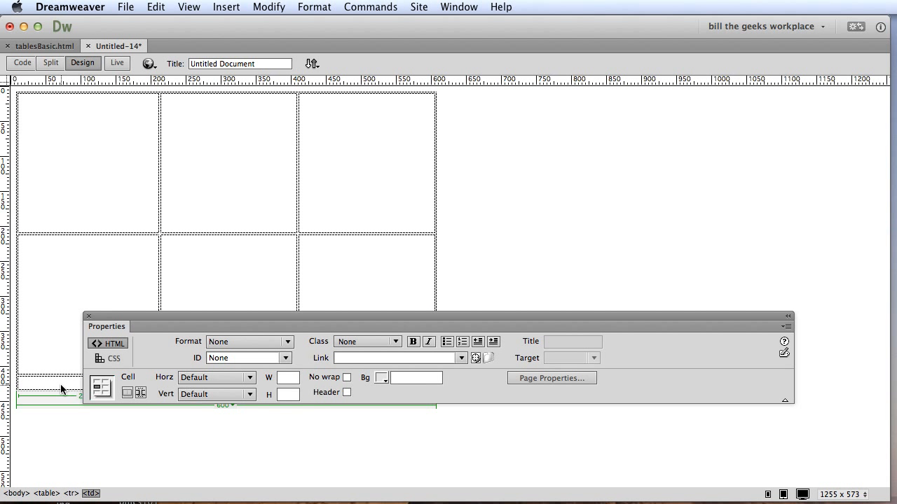
{"action": "left_click", "coordinate": [292, 381]}
{"action": "type", "text": "200"}
{"action": "key", "text": "Tab"}
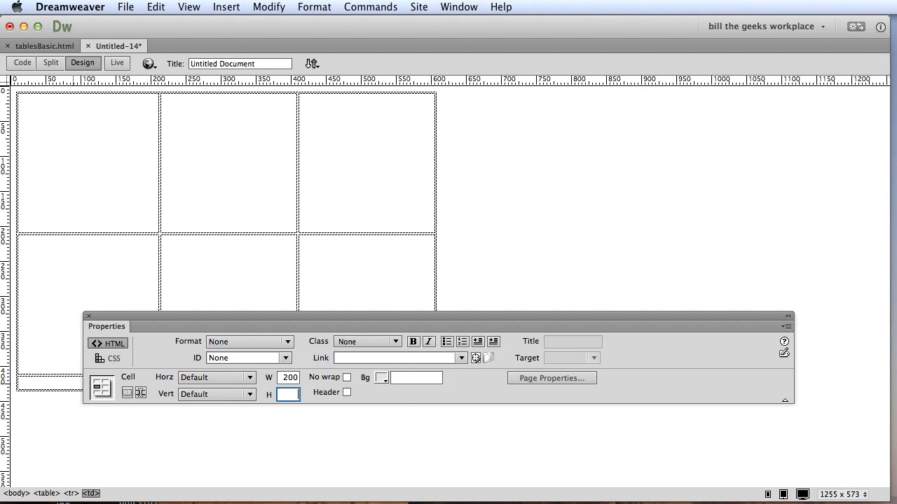
{"action": "type", "text": "200"}
{"action": "key", "text": "Return"}
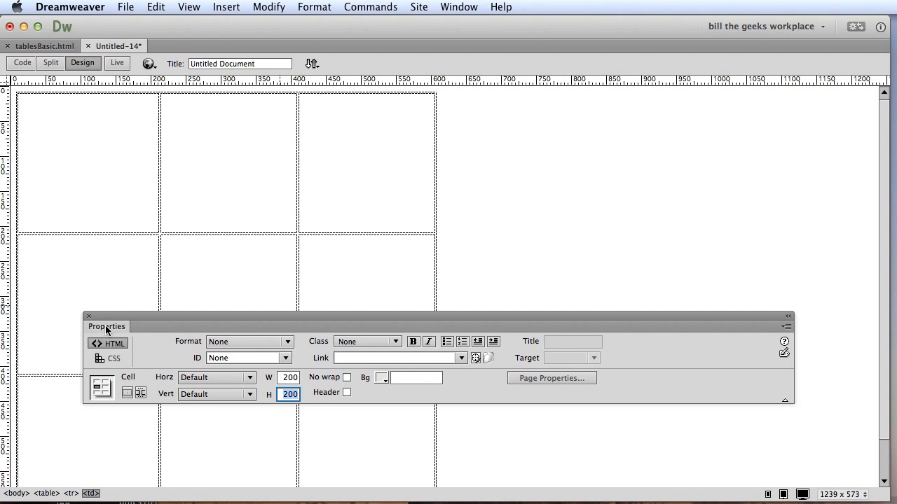
Select the whole table and set its alignment to Center
{"action": "left_click_drag", "start_coordinate": [106, 329], "coordinate": [345, 150]}
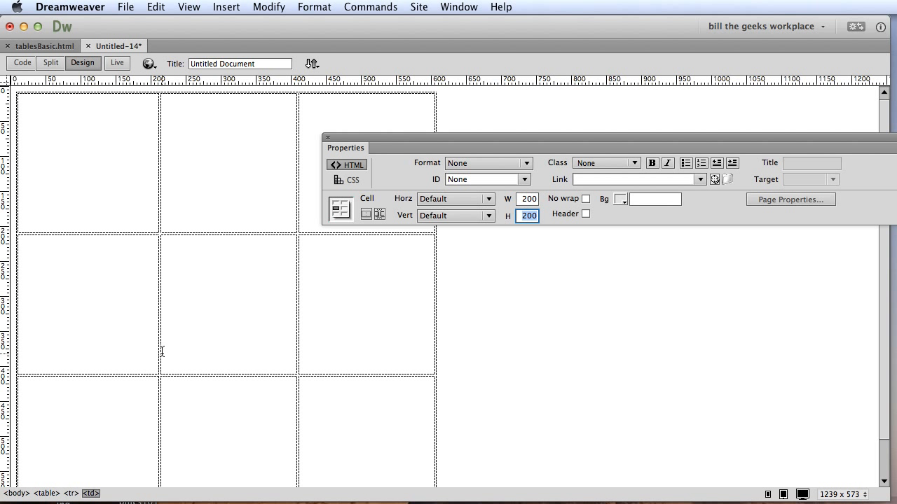
{"action": "left_click", "coordinate": [43, 494]}
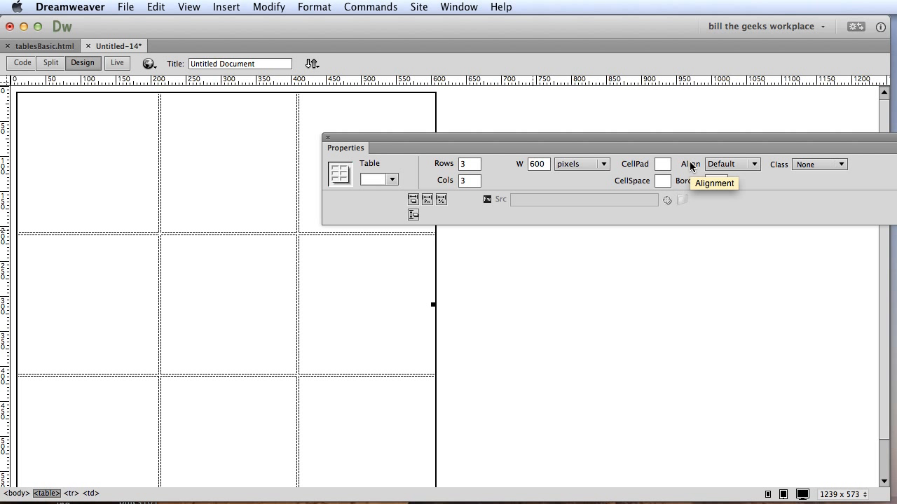
{"action": "left_click", "coordinate": [753, 166]}
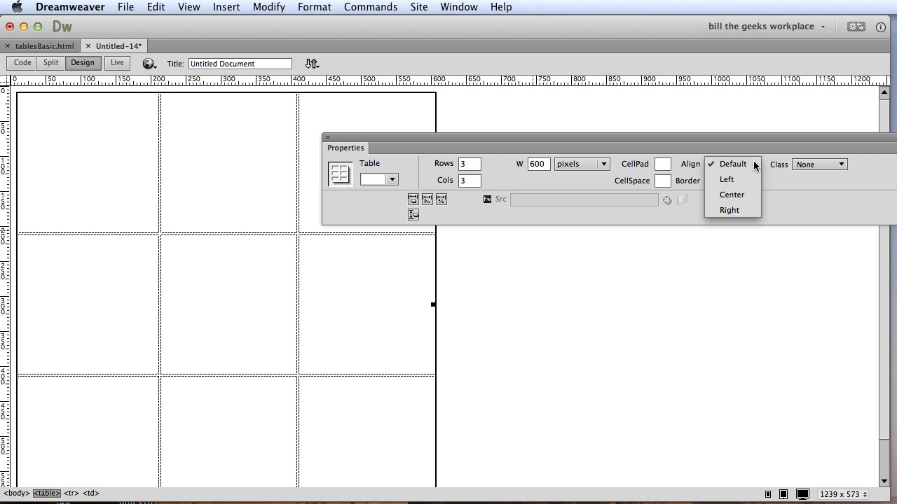
{"action": "left_click", "coordinate": [731, 195]}
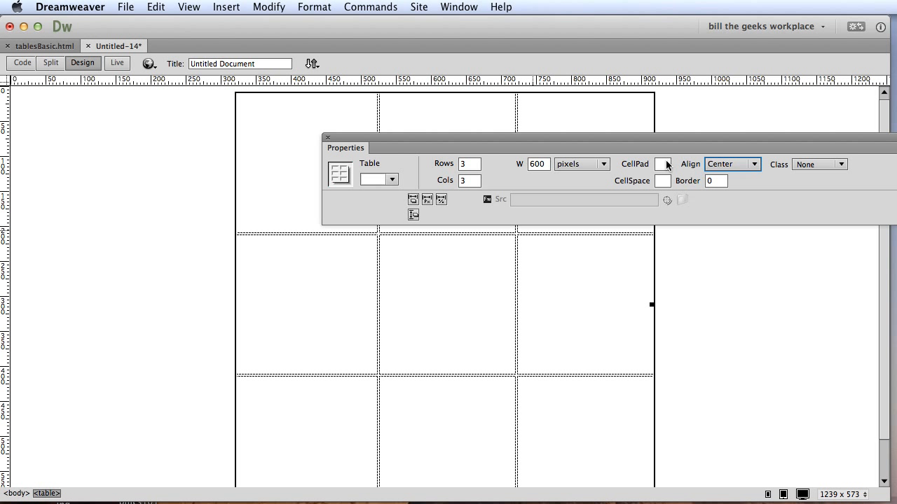
Set the page's background color to pale yellow #FFC in the page properties' CSS appearance settings
{"action": "left_click_drag", "start_coordinate": [507, 140], "coordinate": [452, 293]}
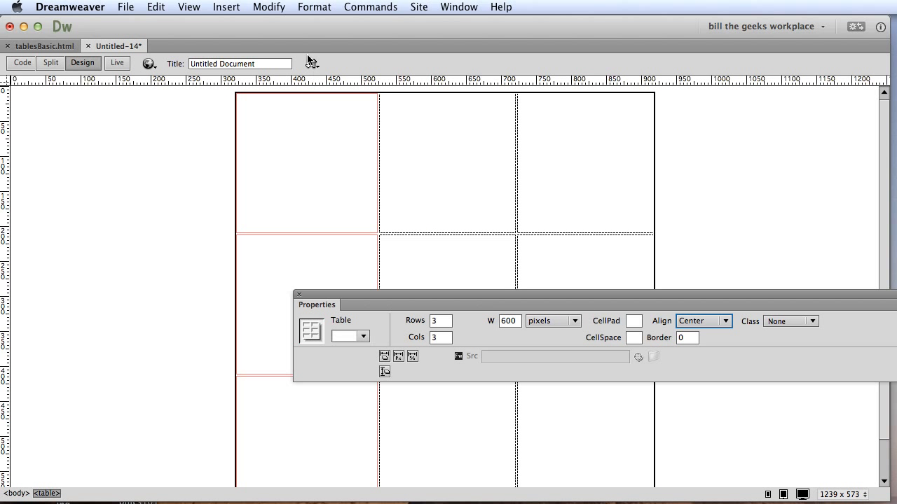
{"action": "left_click", "coordinate": [270, 9]}
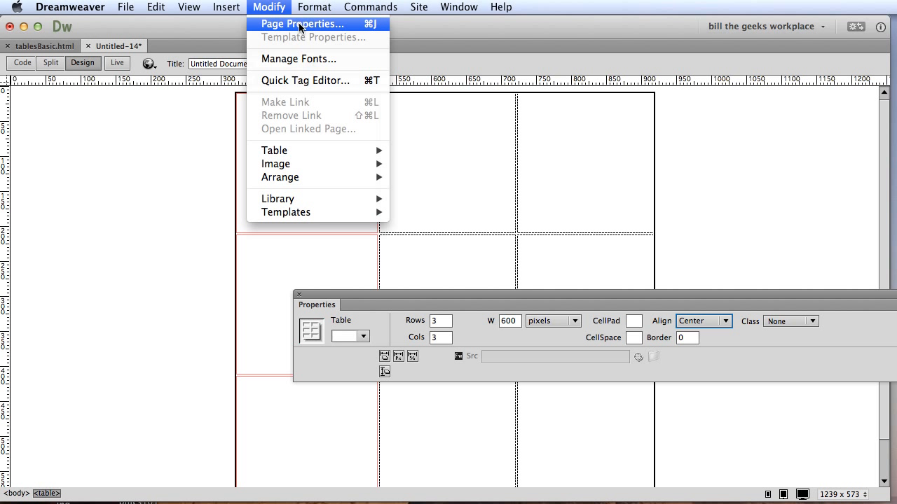
{"action": "left_click", "coordinate": [300, 24]}
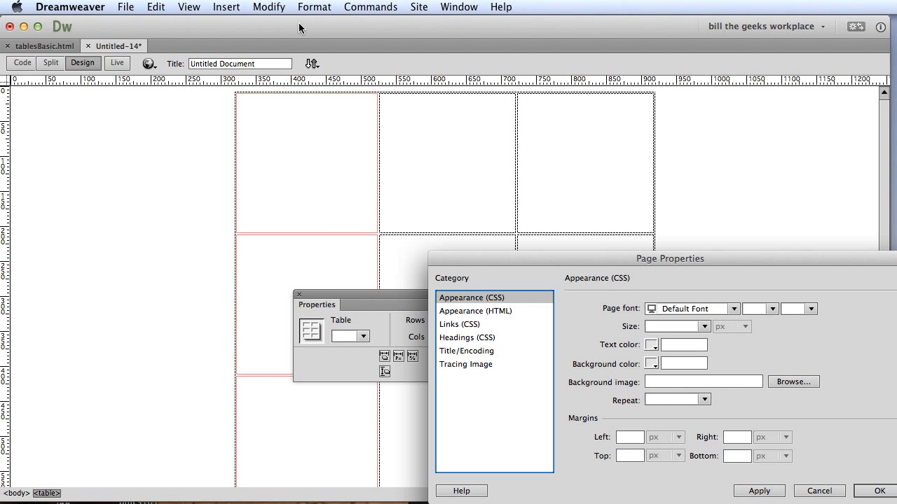
{"action": "left_click_drag", "start_coordinate": [507, 257], "coordinate": [265, 106]}
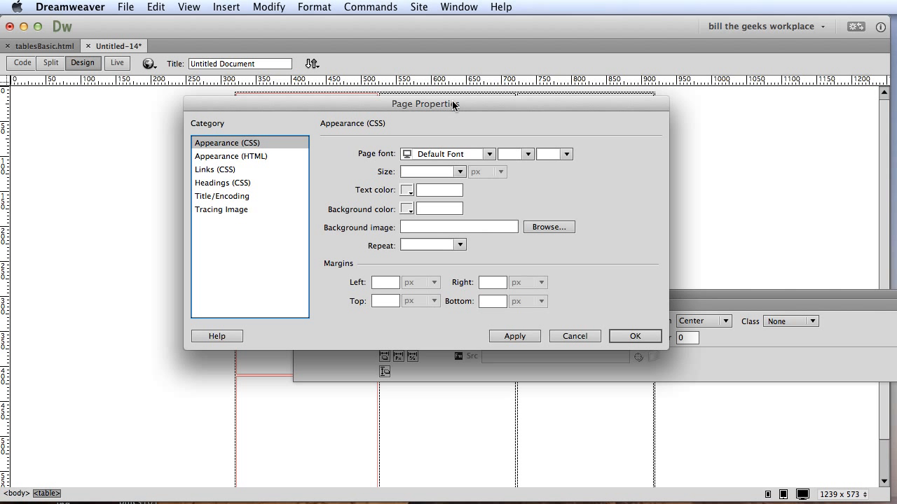
{"action": "left_click", "coordinate": [406, 210]}
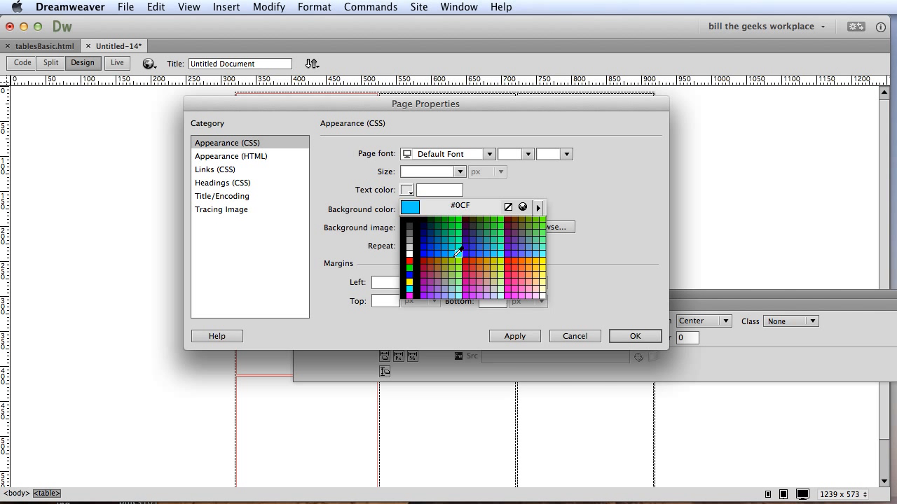
{"action": "left_click", "coordinate": [544, 288]}
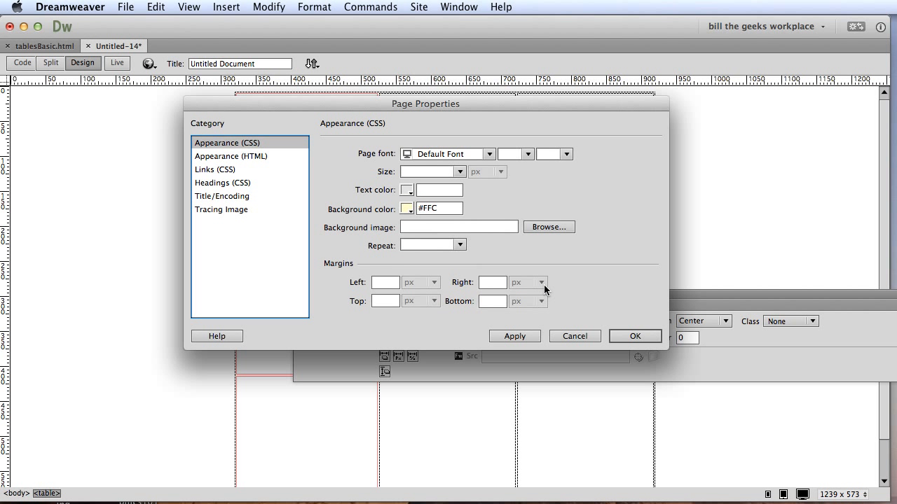
{"action": "left_click", "coordinate": [516, 338]}
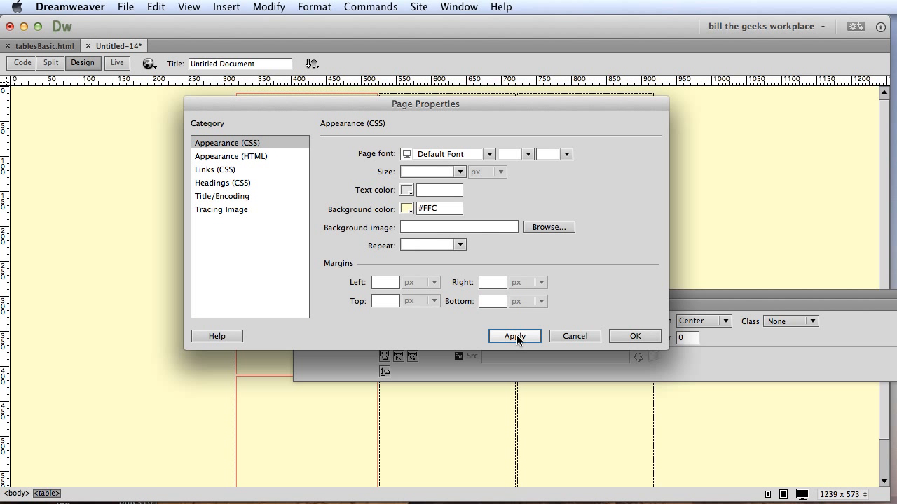
{"action": "left_click_drag", "start_coordinate": [309, 104], "coordinate": [821, 188]}
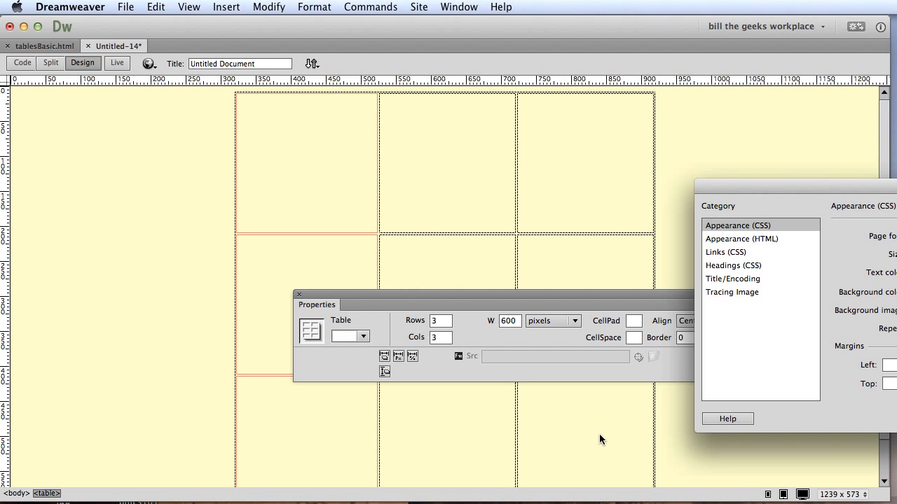
{"action": "left_click_drag", "start_coordinate": [752, 185], "coordinate": [255, 109]}
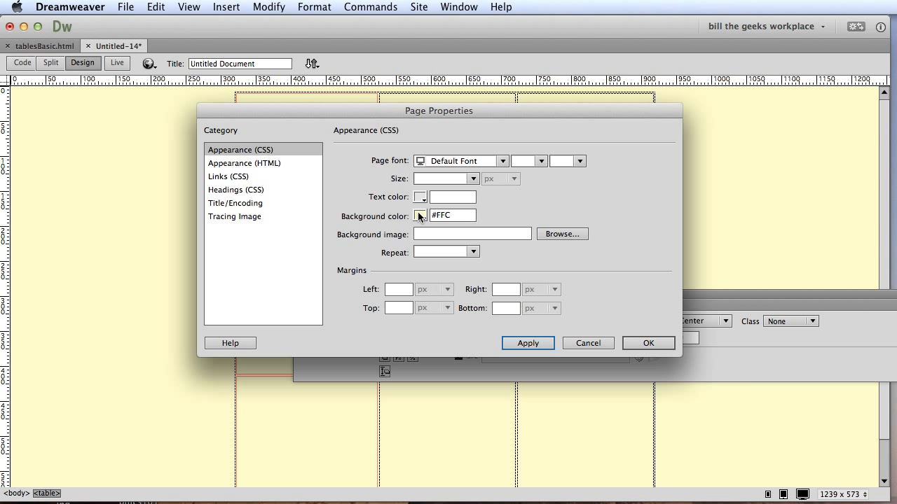
{"action": "left_click", "coordinate": [650, 343]}
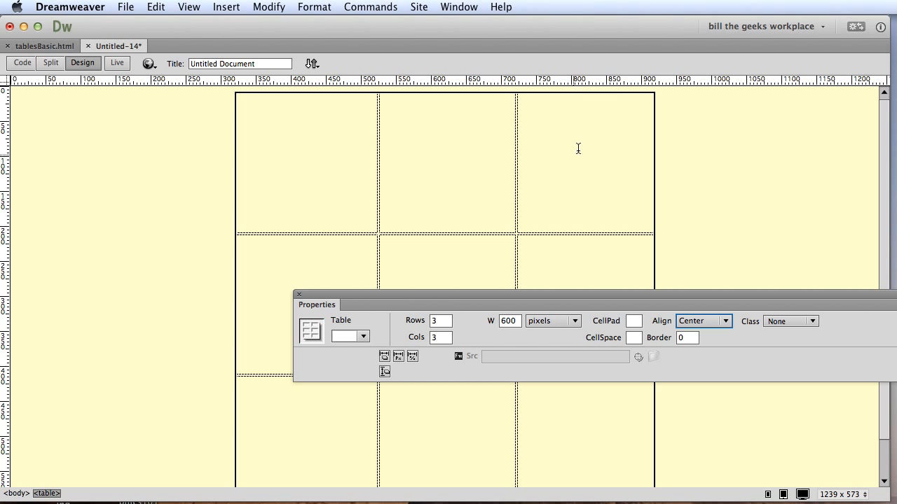
Give each of the three cells in the table's top row a white #FFFFFF background
{"action": "left_click", "coordinate": [304, 160]}
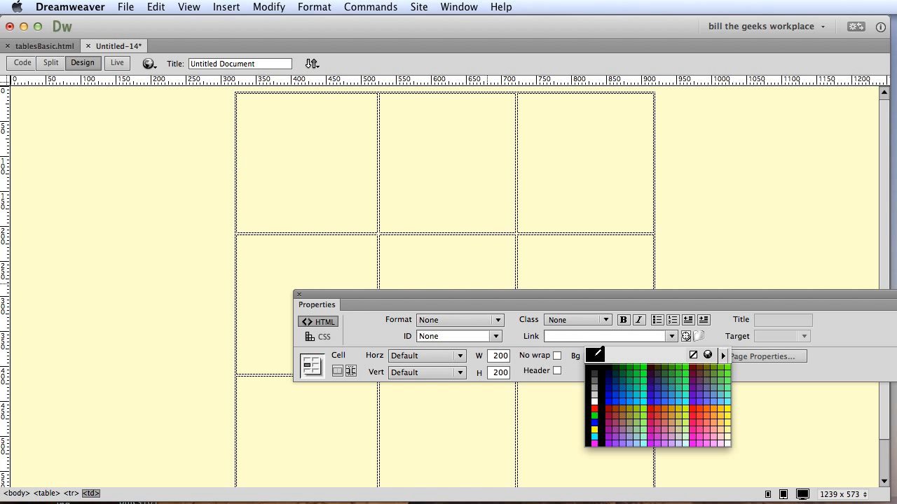
{"action": "left_click", "coordinate": [594, 400]}
{"action": "left_click", "coordinate": [435, 188]}
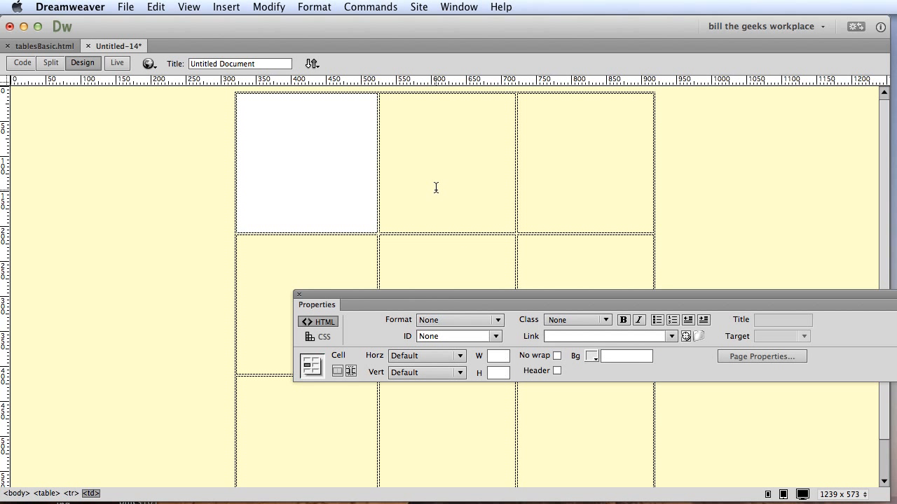
{"action": "left_click", "coordinate": [590, 357]}
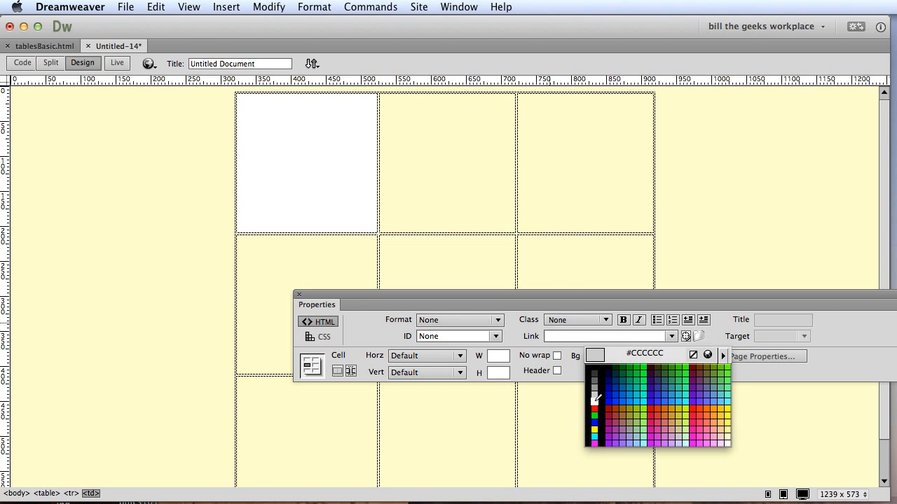
{"action": "left_click", "coordinate": [594, 400]}
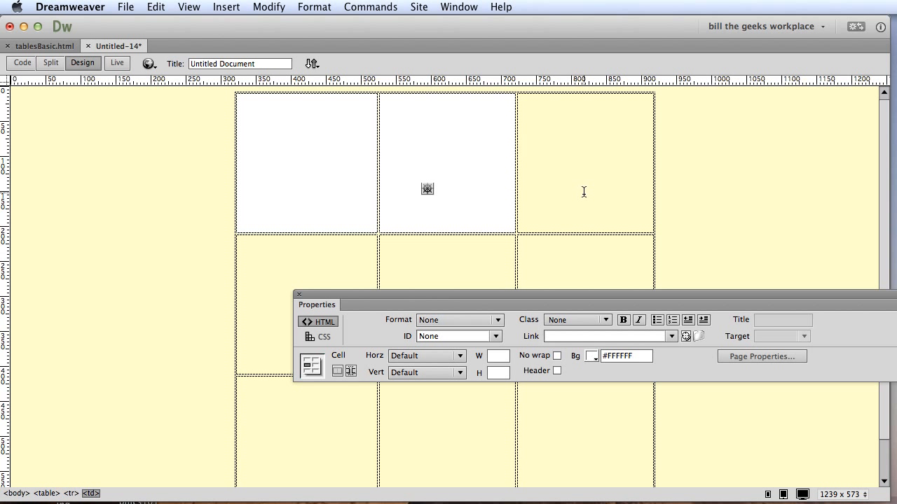
{"action": "left_click", "coordinate": [584, 192]}
{"action": "left_click", "coordinate": [590, 356]}
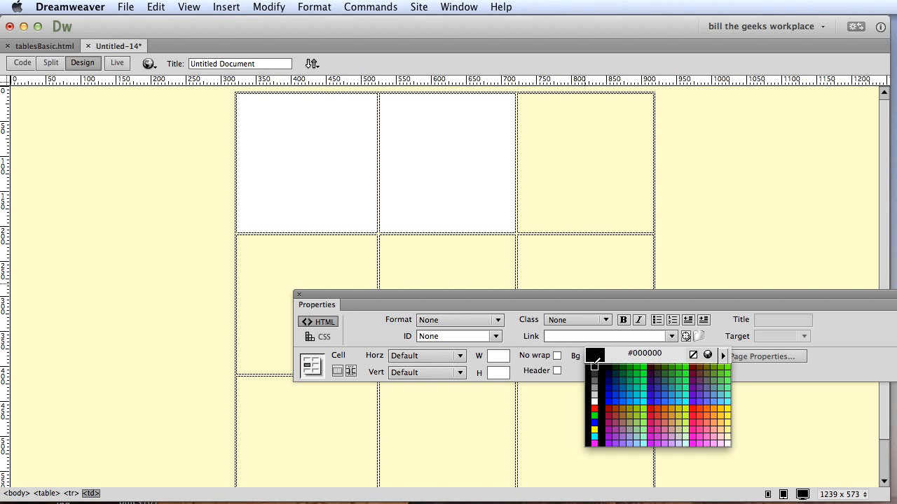
{"action": "left_click", "coordinate": [595, 398]}
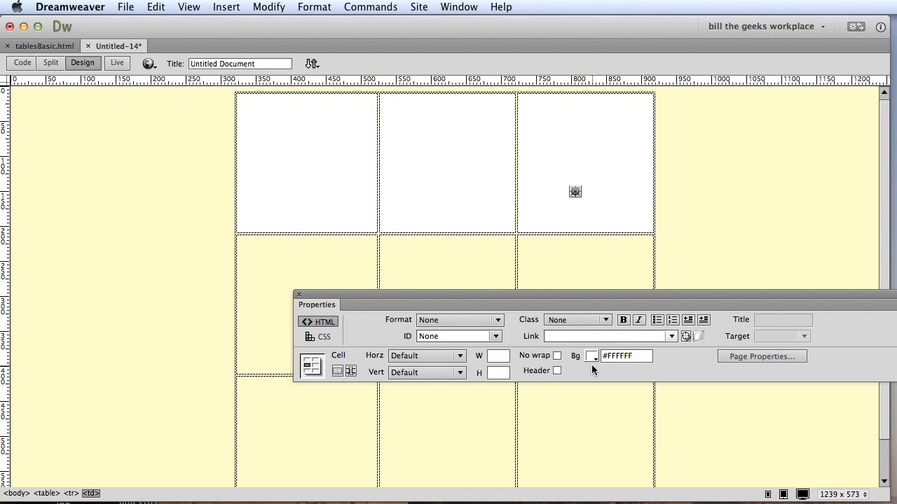
Select the table's entire bottom row and give it a white #FFFFFF background
{"action": "left_click_drag", "start_coordinate": [586, 295], "coordinate": [434, 118]}
{"action": "left_click_drag", "start_coordinate": [565, 444], "coordinate": [296, 444]}
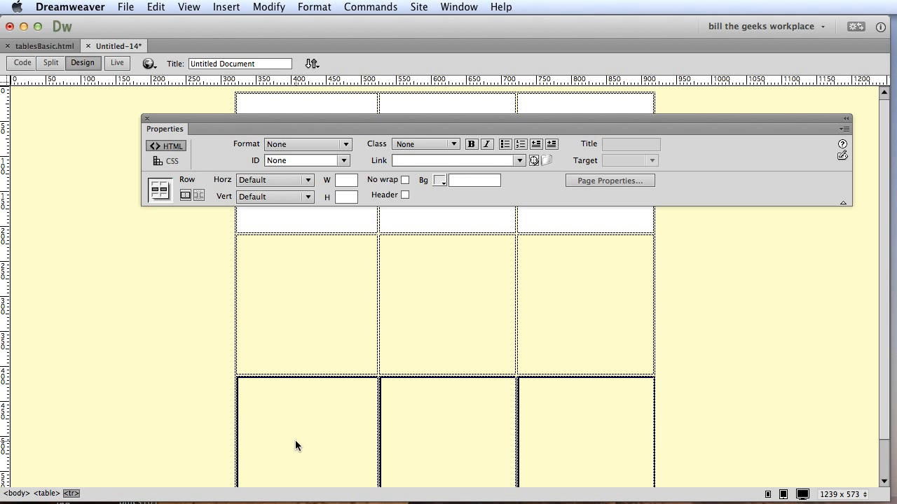
{"action": "left_click", "coordinate": [439, 181]}
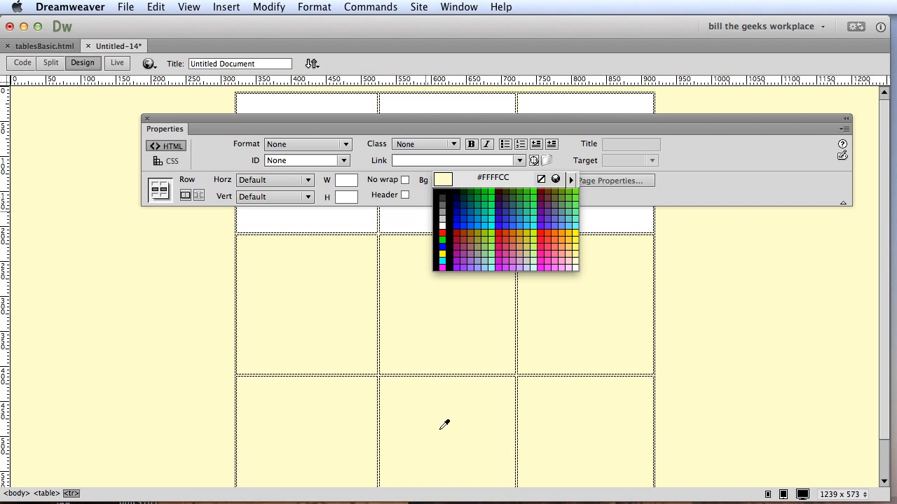
{"action": "left_click", "coordinate": [443, 225]}
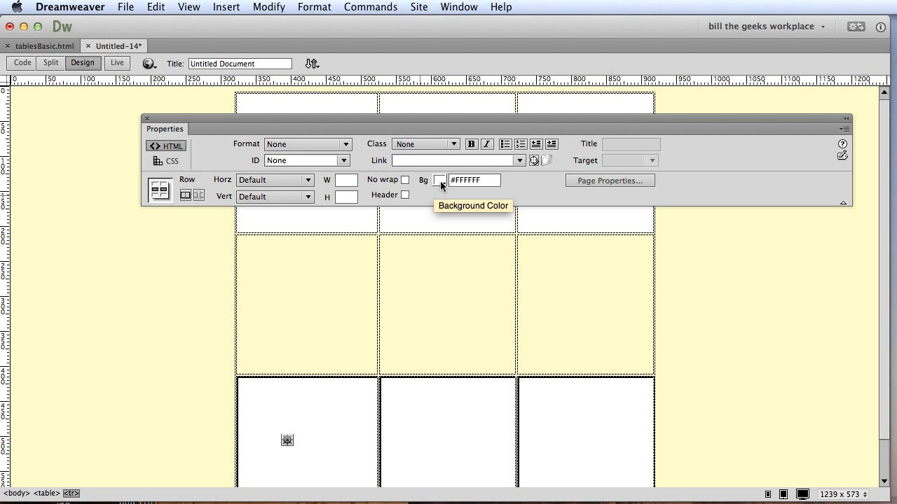
Set the background of the table's center cell to cyan #00FFFF
{"action": "left_click", "coordinate": [455, 300]}
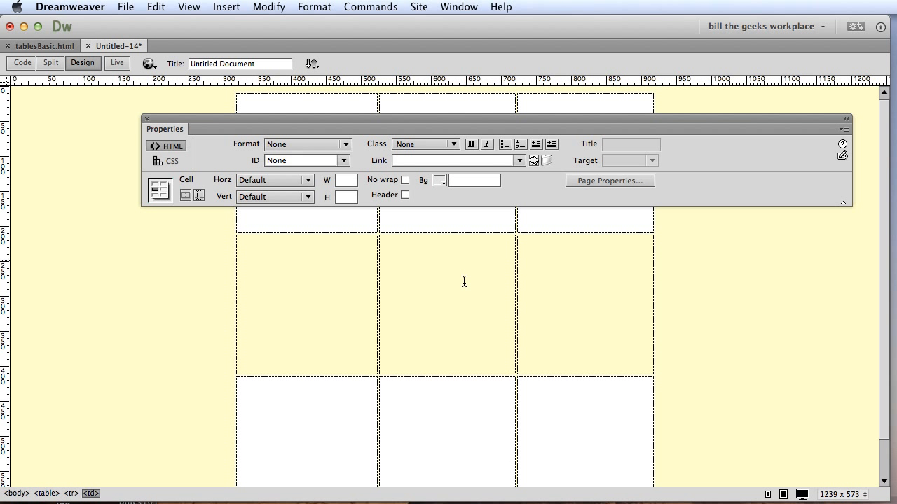
{"action": "left_click", "coordinate": [441, 181]}
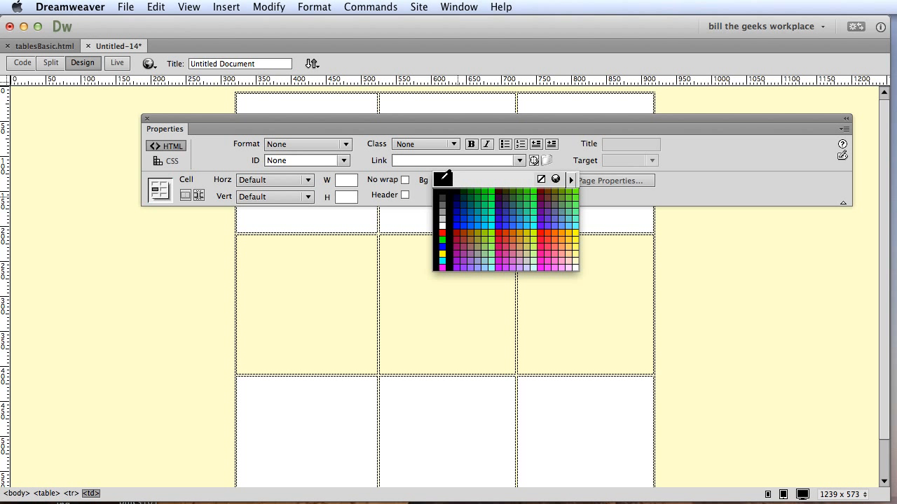
{"action": "left_click", "coordinate": [493, 221]}
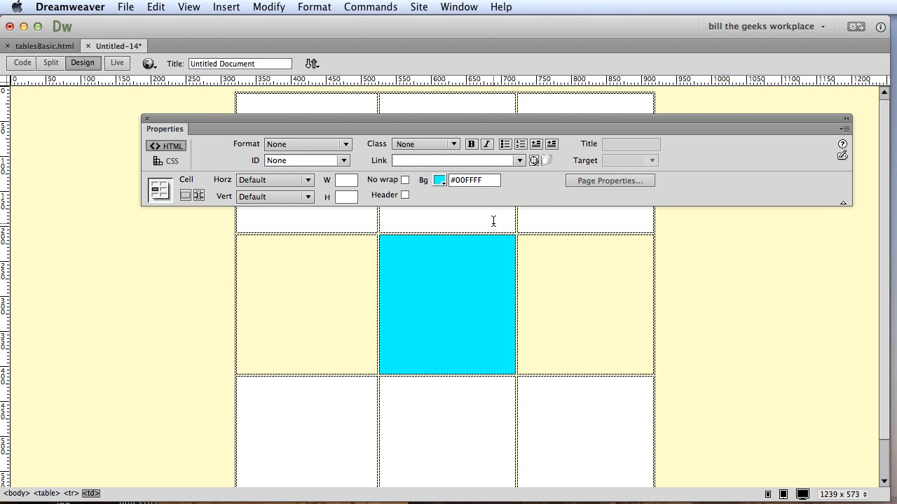
Give the middle row's left cell an orange #FF6600 background and sample that color for the row's right cell
{"action": "left_click", "coordinate": [344, 278]}
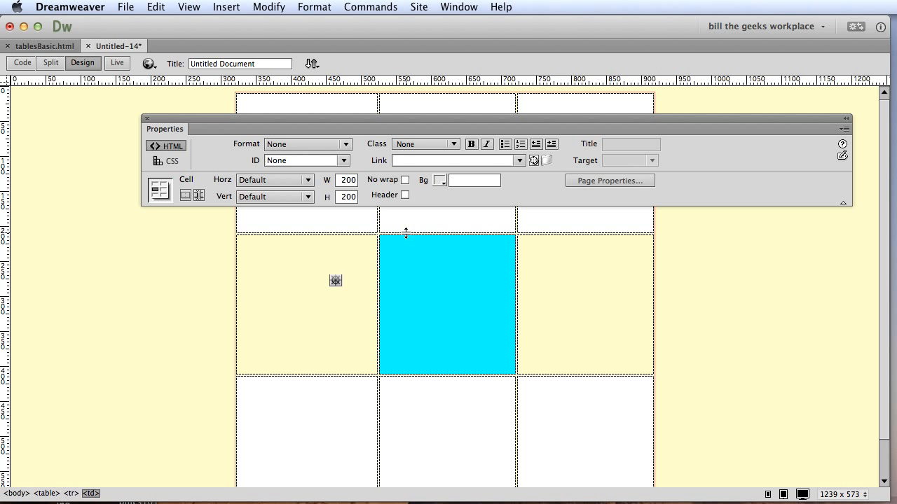
{"action": "left_click", "coordinate": [440, 181]}
{"action": "left_click", "coordinate": [552, 235]}
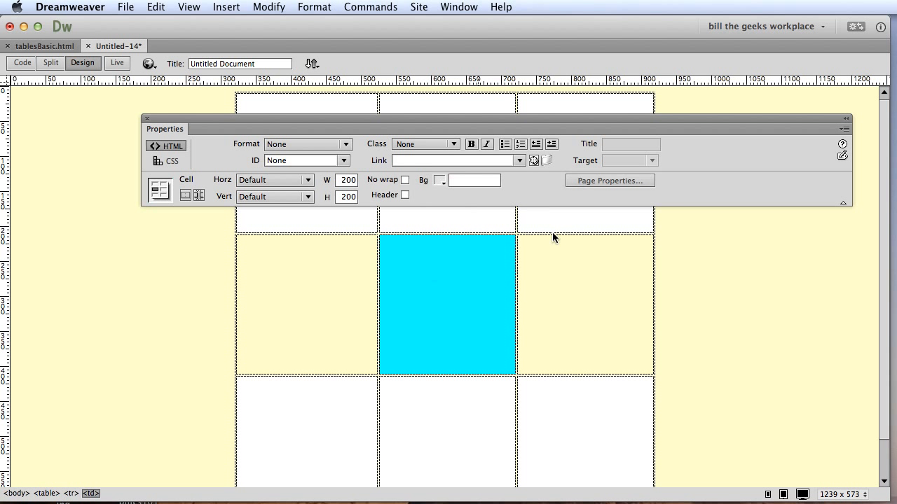
{"action": "left_click", "coordinate": [560, 280]}
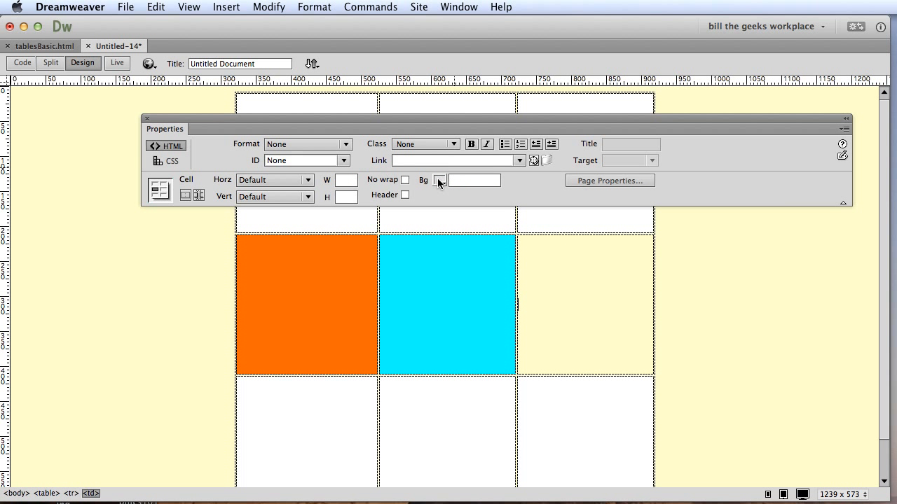
{"action": "left_click", "coordinate": [440, 181]}
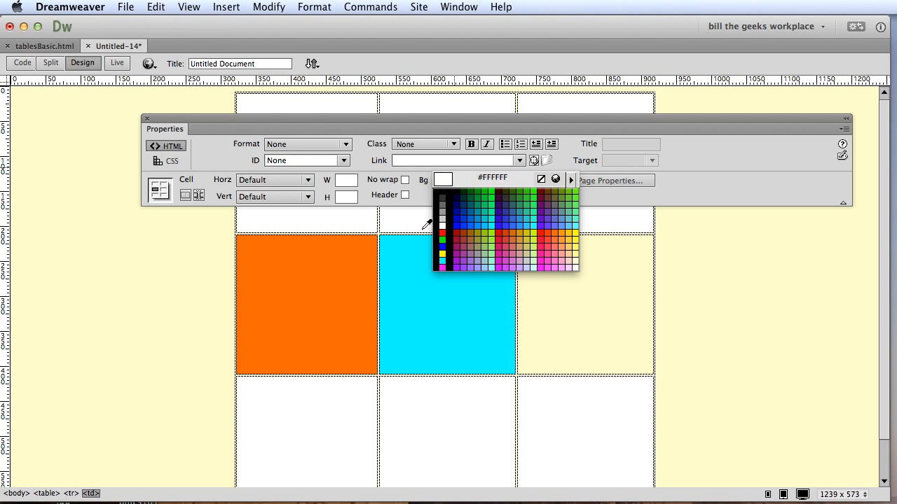
{"action": "left_click", "coordinate": [285, 293]}
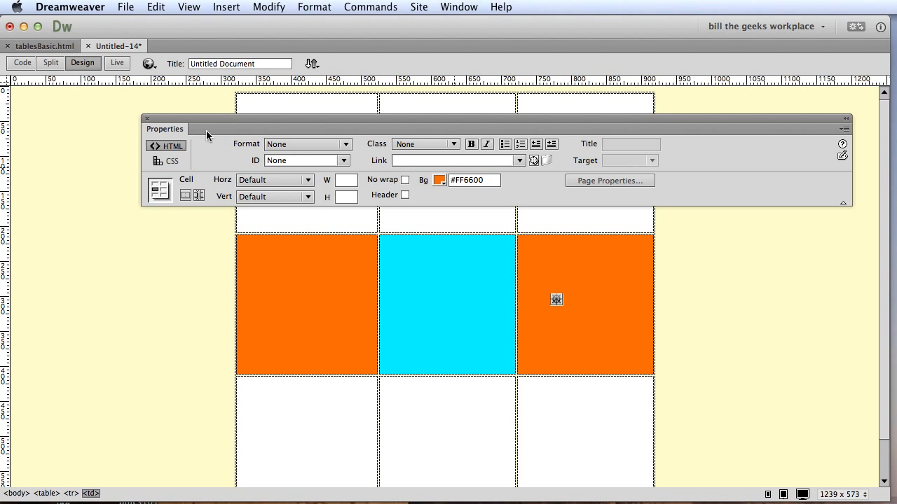
Enter "hi there" in the top row's first cell and "hi there" followed by a first name in its middle cell
{"action": "left_click_drag", "start_coordinate": [164, 123], "coordinate": [710, 176]}
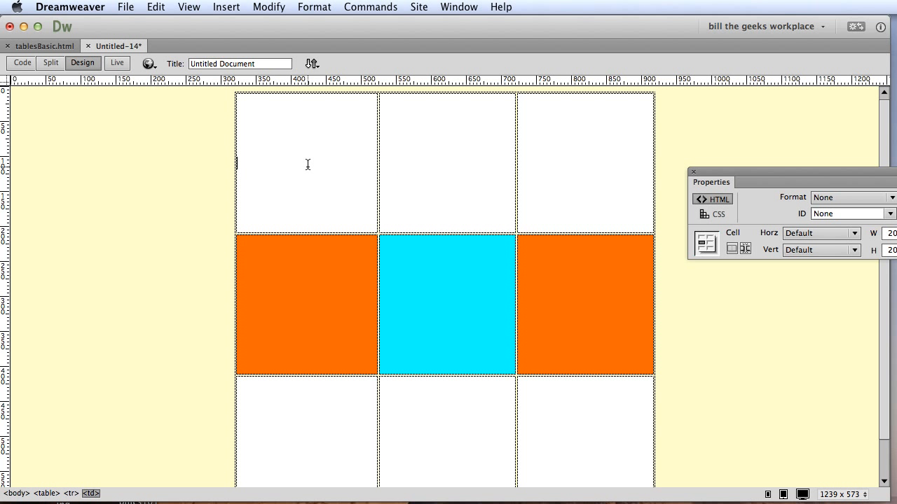
{"action": "type", "text": "hi there"}
{"action": "left_click", "coordinate": [423, 166]}
{"action": "type", "text": "hi there kji"}
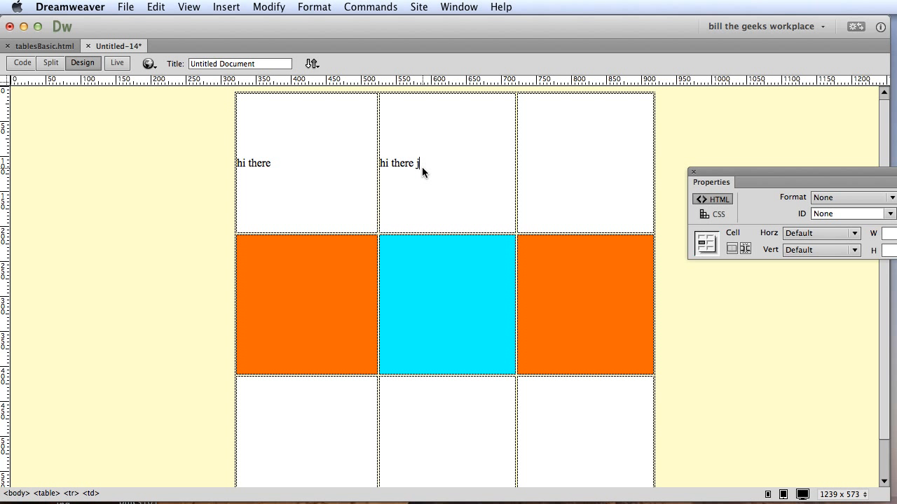
{"action": "type", "text": "jimmy"}
Set the top row's middle cell to a width of 200 and a height of 200
{"action": "left_click_drag", "start_coordinate": [749, 171], "coordinate": [170, 274]}
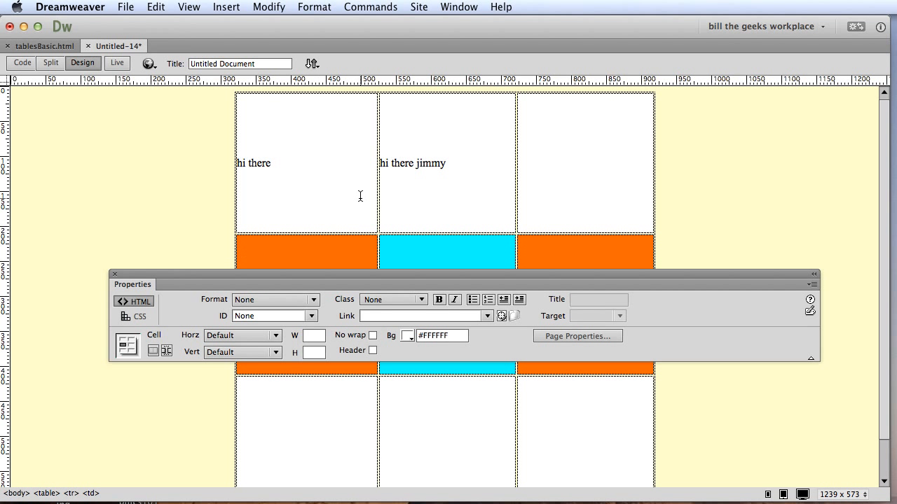
{"action": "left_click", "coordinate": [275, 165]}
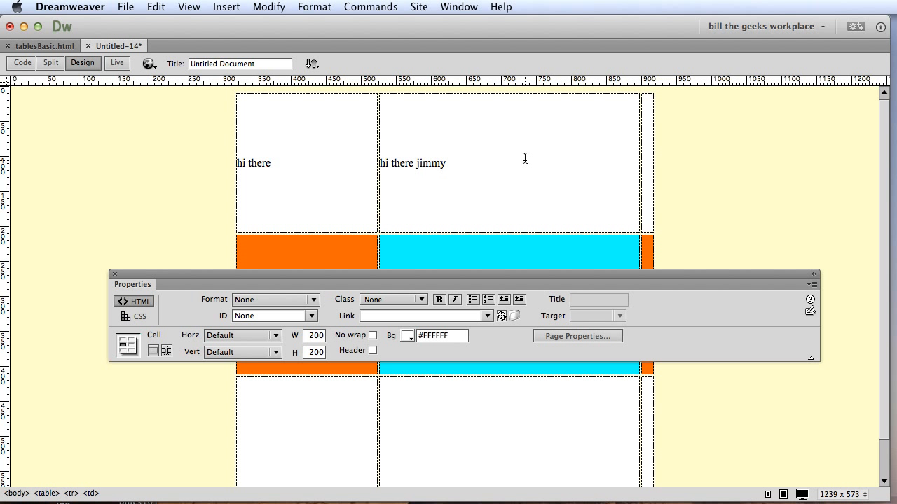
{"action": "left_click", "coordinate": [454, 163]}
{"action": "left_click", "coordinate": [317, 341]}
{"action": "type", "text": "200"}
{"action": "key", "text": "Tab"}
{"action": "type", "text": "200"}
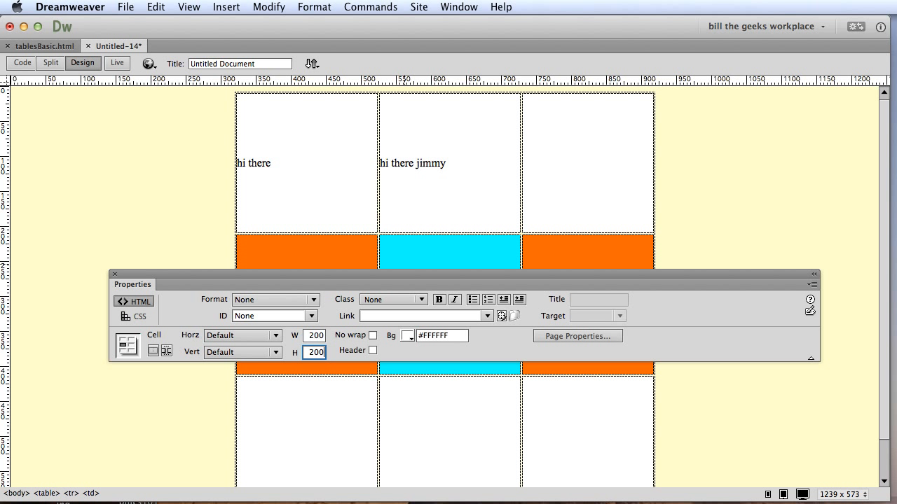
{"action": "key", "text": "Return"}
Set the top row's third cell to a width of 200 and a height of 200
{"action": "left_click", "coordinate": [592, 168]}
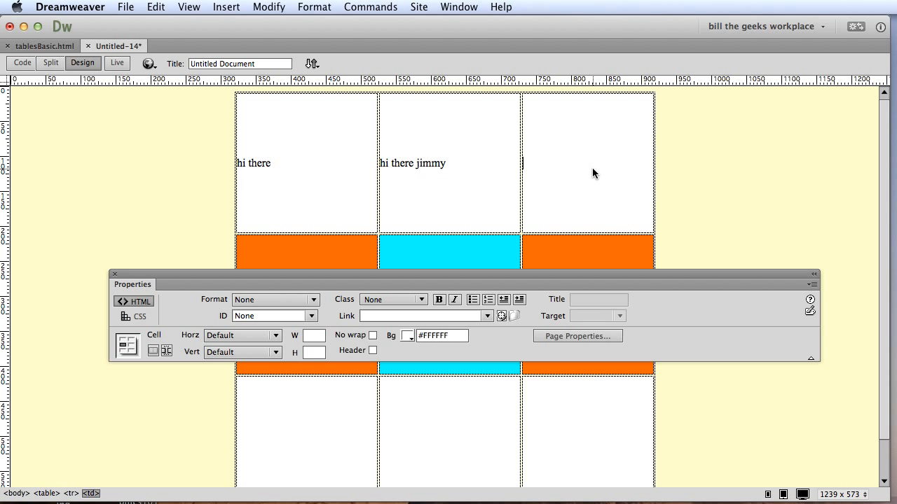
{"action": "left_click", "coordinate": [313, 337]}
{"action": "type", "text": "200"}
{"action": "key", "text": "Tab"}
{"action": "type", "text": "200"}
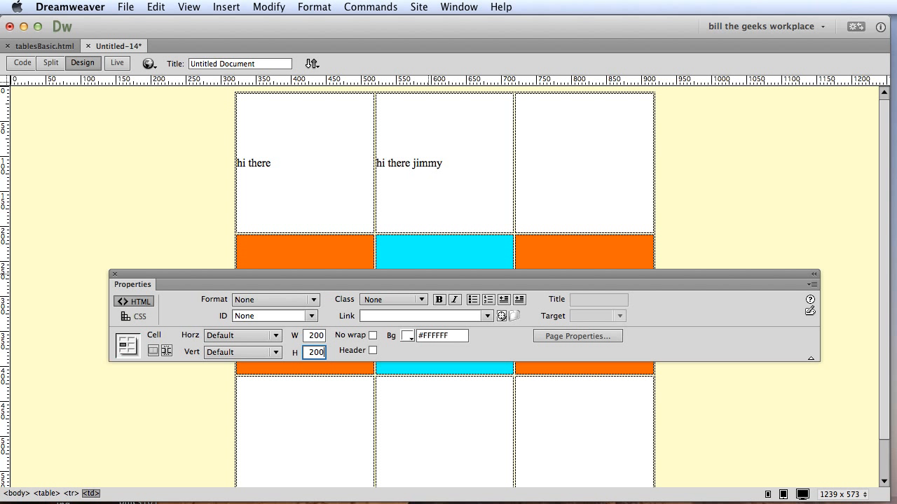
{"action": "key", "text": "Return"}
Set the horizontal alignment of the top row's first cell to Center
{"action": "left_click_drag", "start_coordinate": [335, 274], "coordinate": [321, 260]}
{"action": "left_click", "coordinate": [288, 163]}
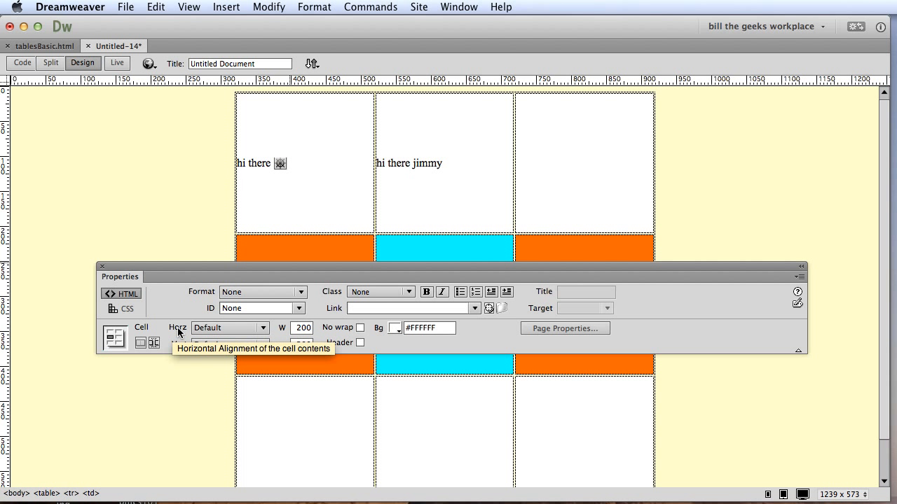
{"action": "left_click", "coordinate": [265, 328]}
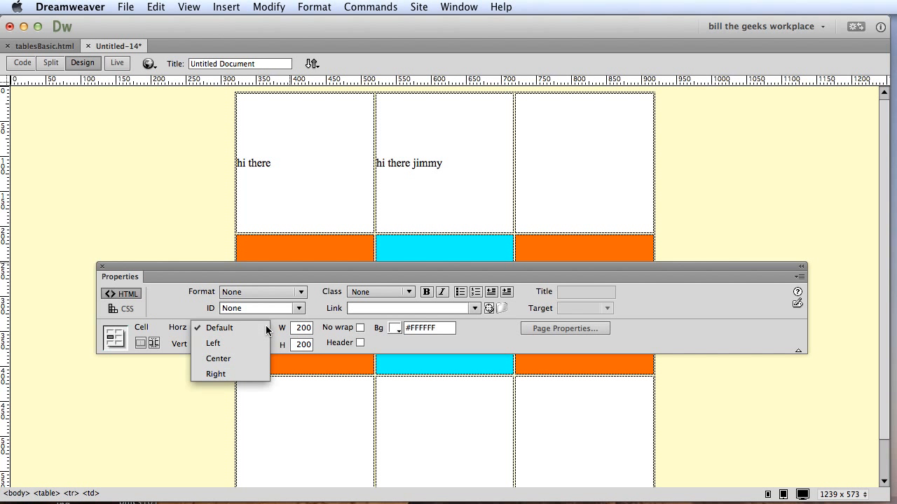
{"action": "left_click", "coordinate": [218, 359]}
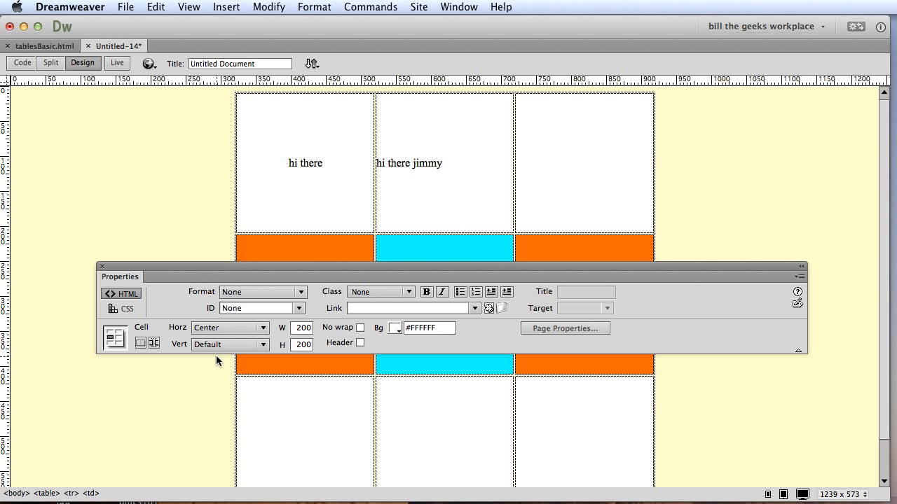
Add two more paragraphs below "hi there" in the first cell, each containing a sample person's name
{"action": "key", "text": "Return"}
{"action": "type", "text": "j"}
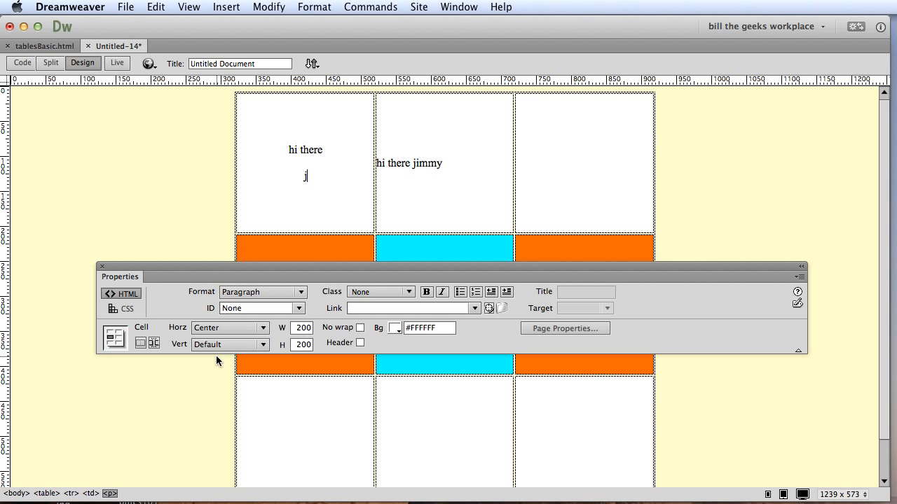
{"action": "type", "text": "im bob"}
{"action": "key", "text": "Return"}
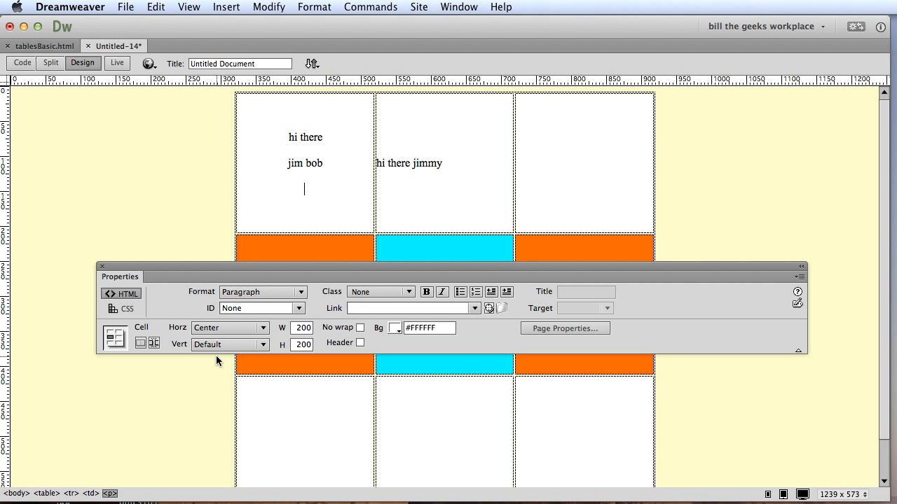
{"action": "type", "text": "sue bob"}
Align the contents of the top row's middle cell to Top vertically and Right horizontally
{"action": "left_click", "coordinate": [443, 162]}
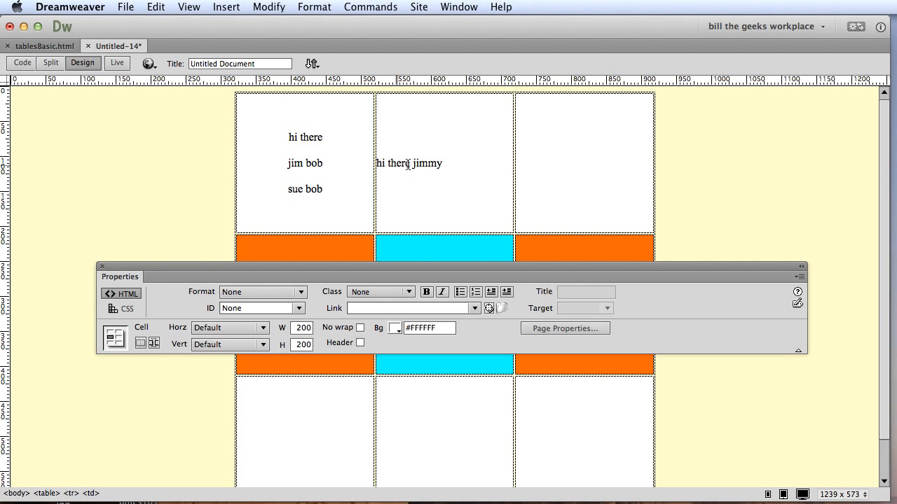
{"action": "left_click_drag", "start_coordinate": [458, 164], "coordinate": [372, 164]}
{"action": "left_click", "coordinate": [468, 164]}
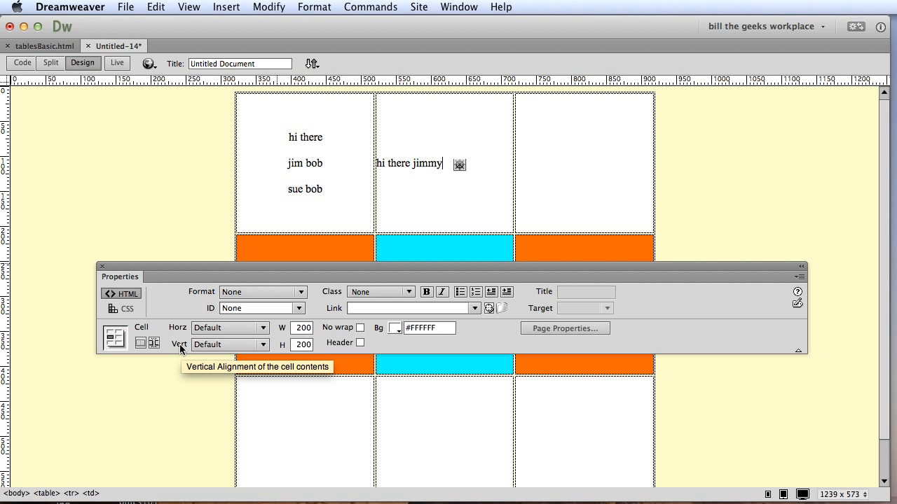
{"action": "left_click", "coordinate": [263, 346]}
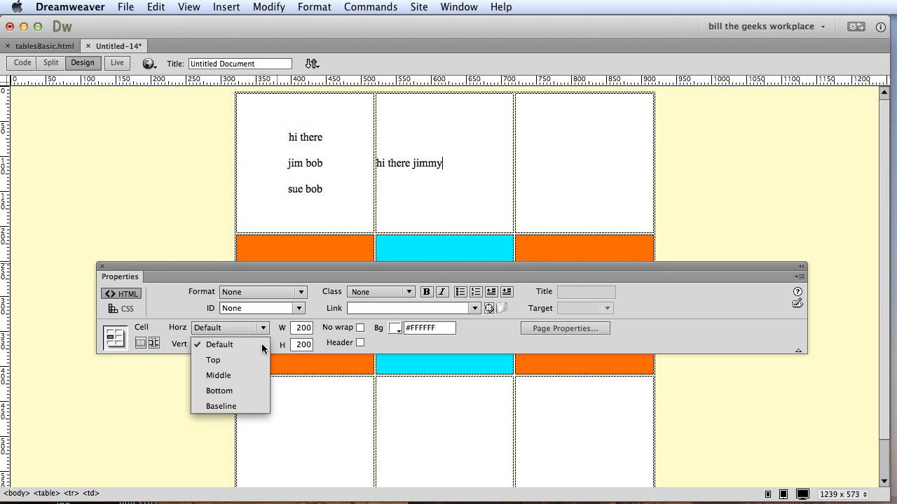
{"action": "left_click", "coordinate": [220, 361]}
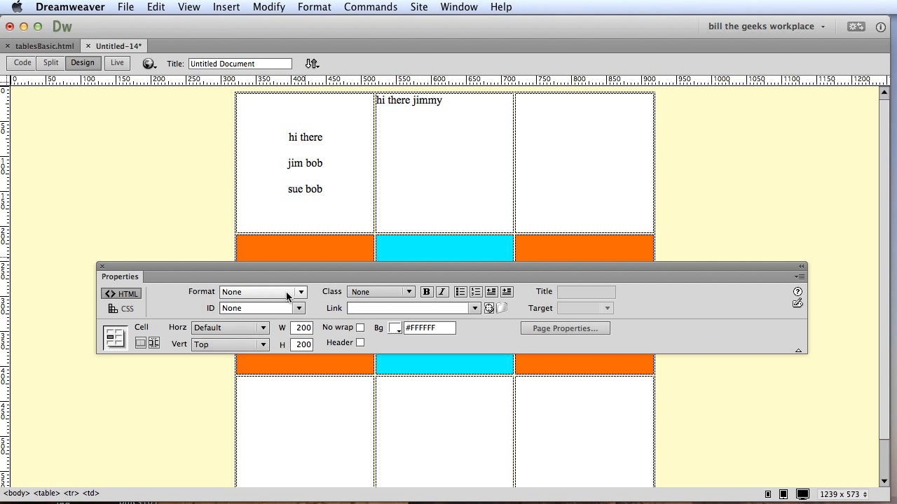
{"action": "left_click", "coordinate": [263, 328]}
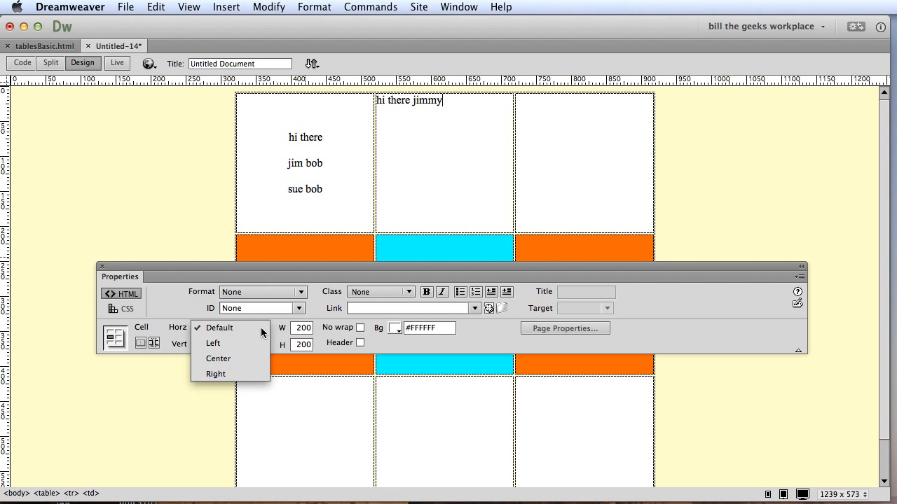
{"action": "left_click", "coordinate": [239, 373]}
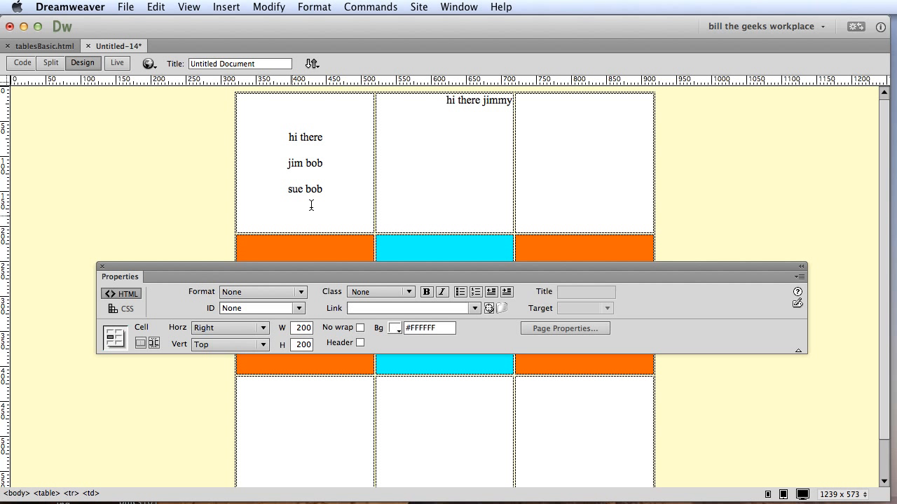
Fill the top row's third cell with four paragraphs of filler text: "ljfafjasñljadñf", "lkksdfjalfjsa", "sdlfjalfjk" and "sdlkjasfls"
{"action": "left_click", "coordinate": [46, 494]}
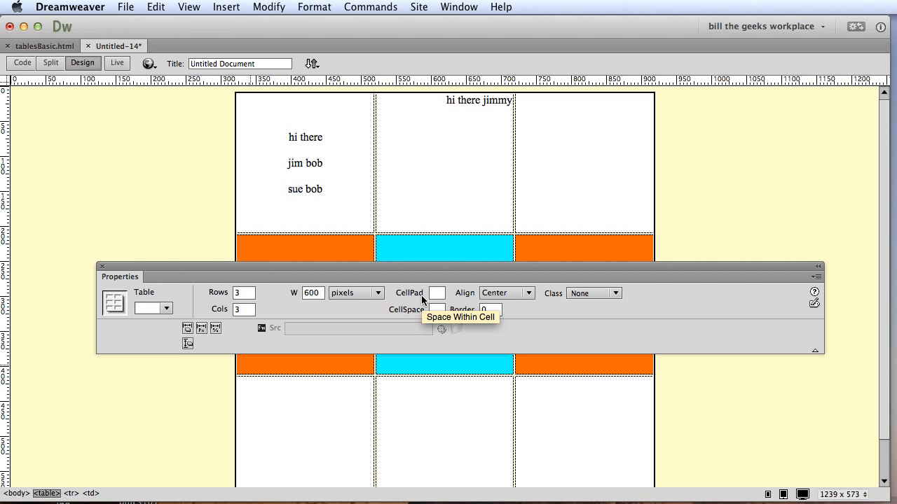
{"action": "left_click", "coordinate": [603, 157]}
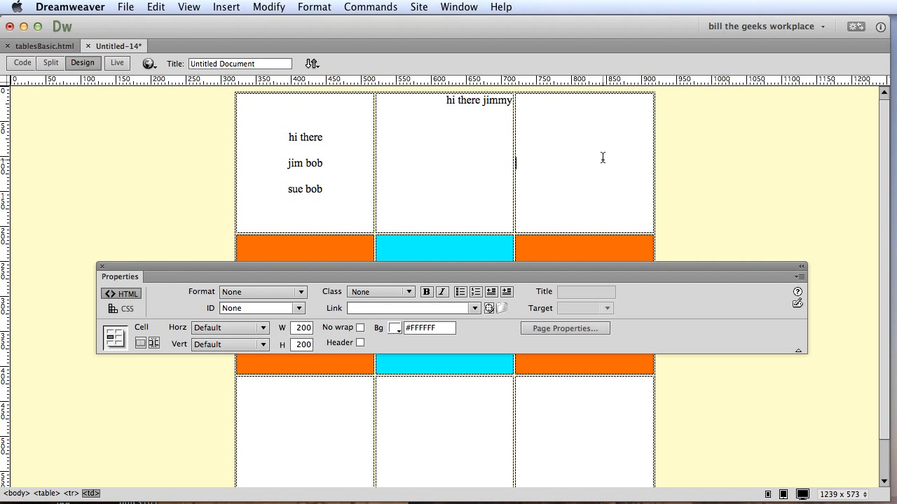
{"action": "type", "text": "ljfafjasñljadñf"}
{"action": "key", "text": "Return"}
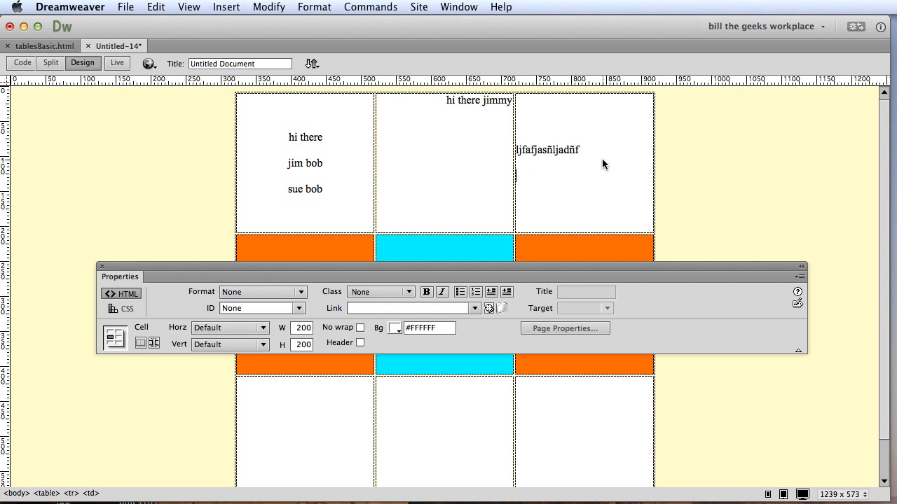
{"action": "type", "text": "lkksdfjalfjsa"}
{"action": "key", "text": "Return"}
{"action": "type", "text": "sdlfjalf"}
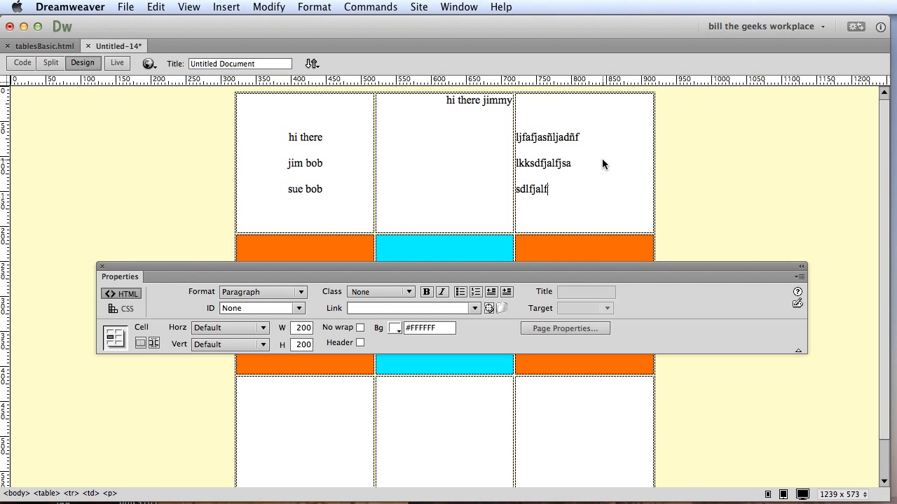
{"action": "type", "text": "jk"}
{"action": "key", "text": "Return"}
{"action": "type", "text": "sdlkjasfls"}
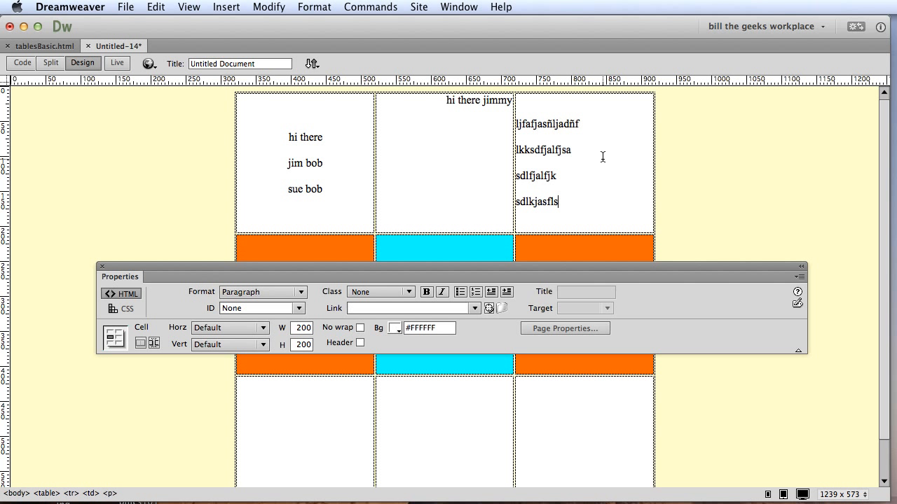
Select the whole table and set its cell padding to 20
{"action": "left_click", "coordinate": [44, 494]}
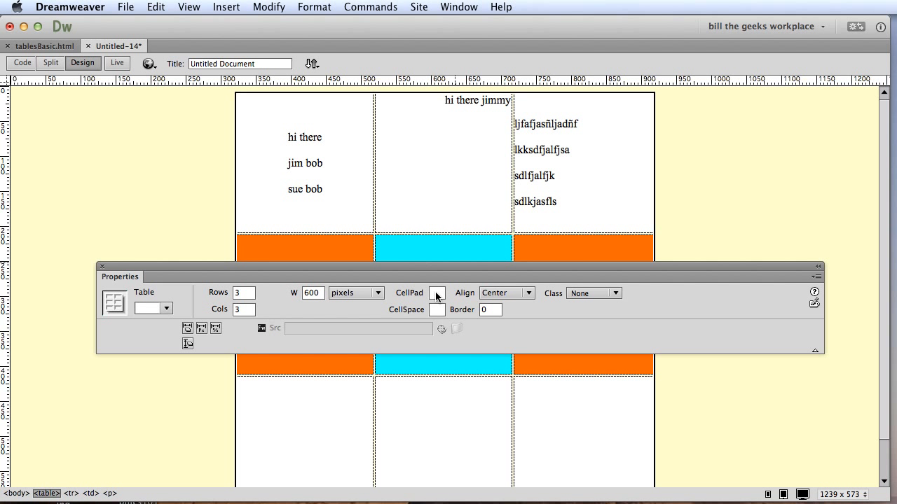
{"action": "left_click", "coordinate": [436, 297]}
{"action": "type", "text": "20"}
{"action": "key", "text": "Return"}
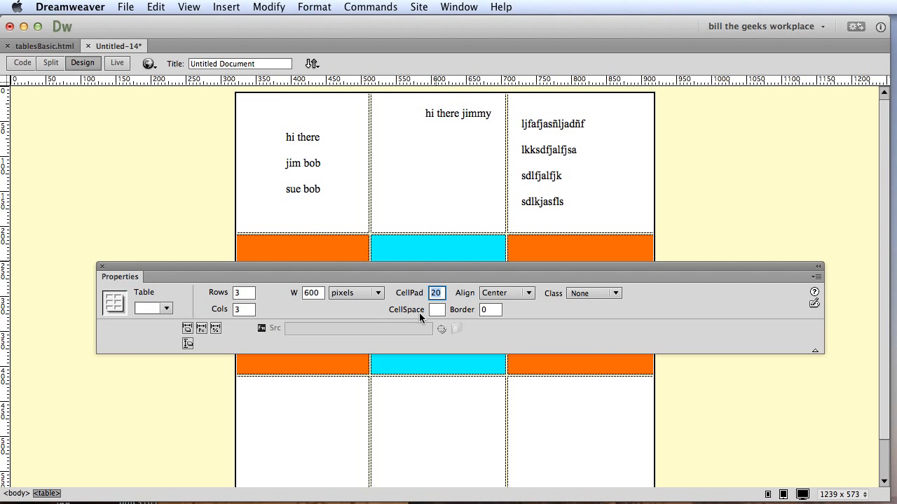
Set the table's cell spacing to 20 and move the properties out of the way of the table
{"action": "left_click_drag", "start_coordinate": [121, 279], "coordinate": [122, 133]}
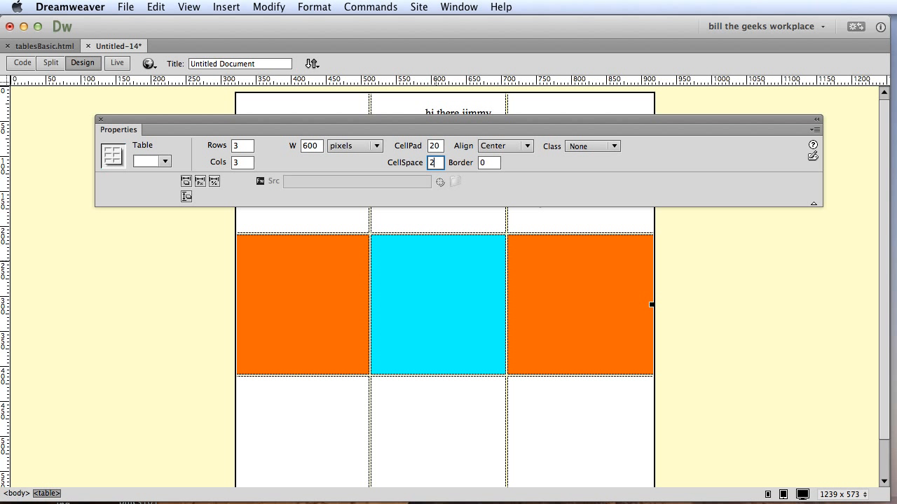
{"action": "type", "text": "20"}
{"action": "key", "text": "Return"}
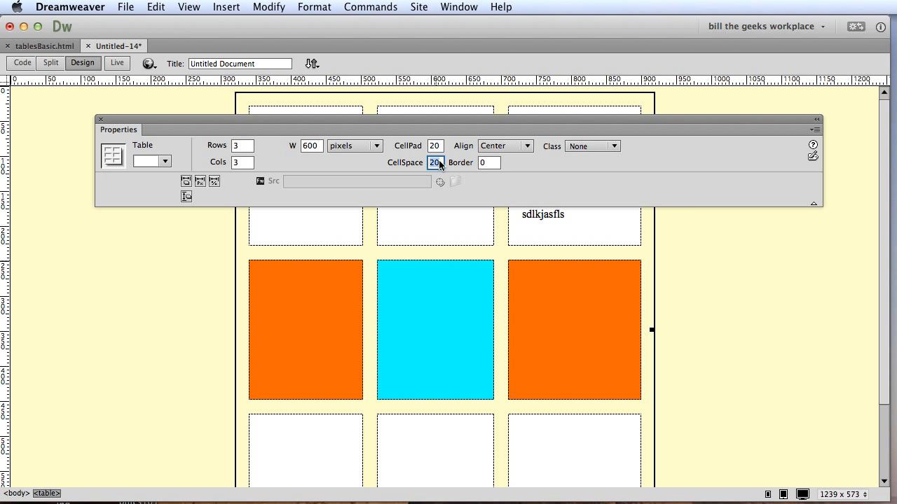
{"action": "left_click_drag", "start_coordinate": [232, 117], "coordinate": [875, 256]}
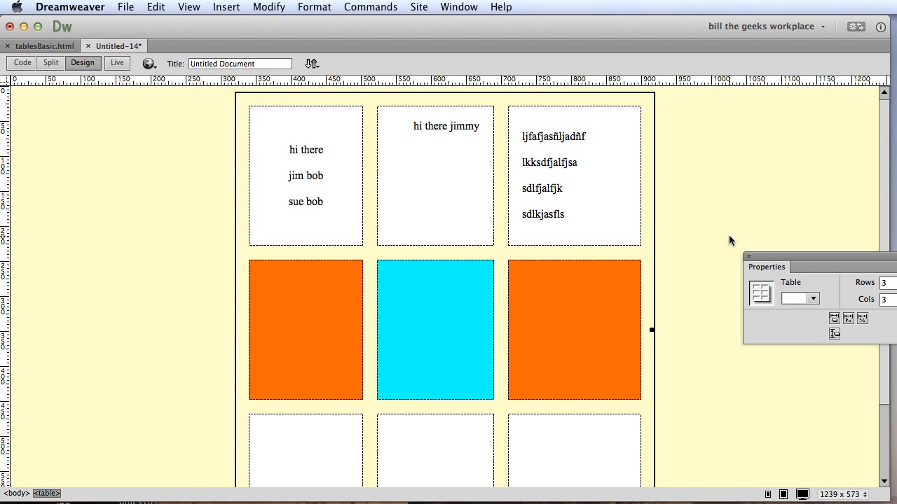
Set the table's cell spacing to 0
{"action": "left_click_drag", "start_coordinate": [771, 251], "coordinate": [144, 206]}
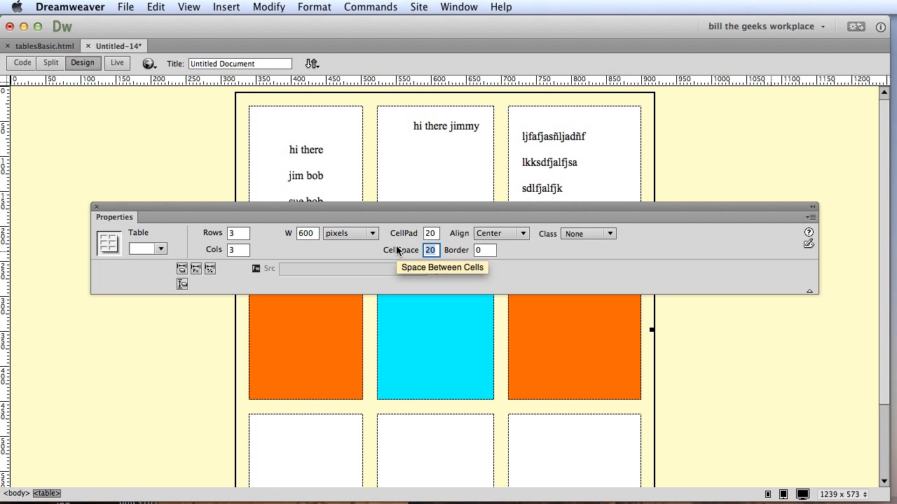
{"action": "left_click", "coordinate": [434, 250]}
{"action": "left_click_drag", "start_coordinate": [434, 250], "coordinate": [411, 248]}
{"action": "type", "text": "0"}
{"action": "key", "text": "Return"}
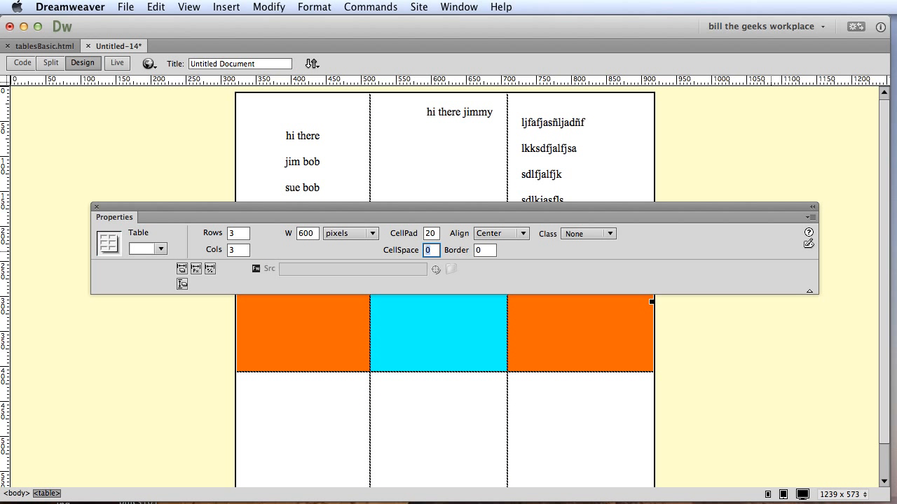
Set the table's border to 9 and uncover the top row to check the look
{"action": "left_click", "coordinate": [482, 251]}
{"action": "type", "text": "9"}
{"action": "key", "text": "Return"}
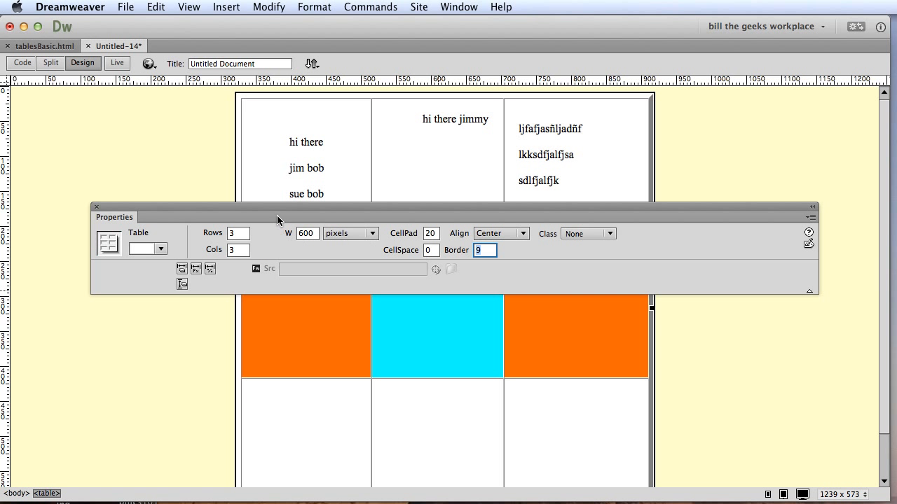
{"action": "left_click_drag", "start_coordinate": [115, 218], "coordinate": [578, 377]}
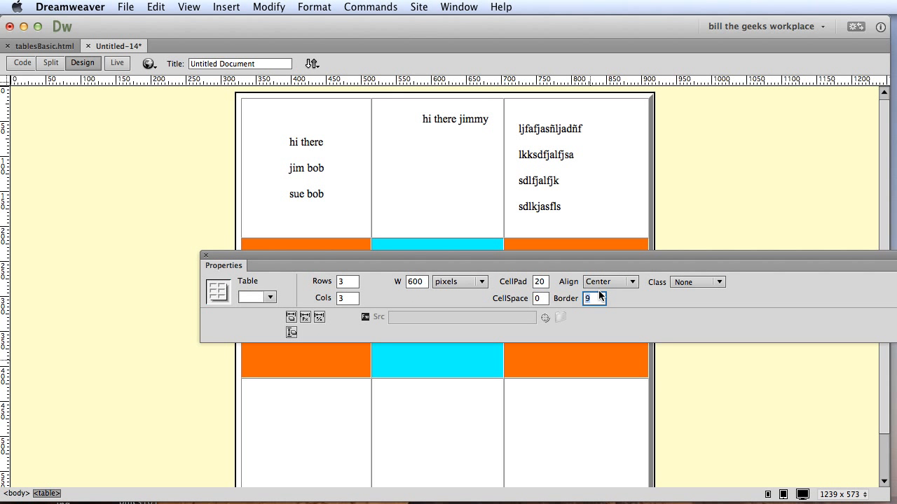
Increase the table's border to 20 and clear the view of the whole table
{"action": "double_click", "coordinate": [599, 297]}
{"action": "type", "text": "20"}
{"action": "key", "text": "Return"}
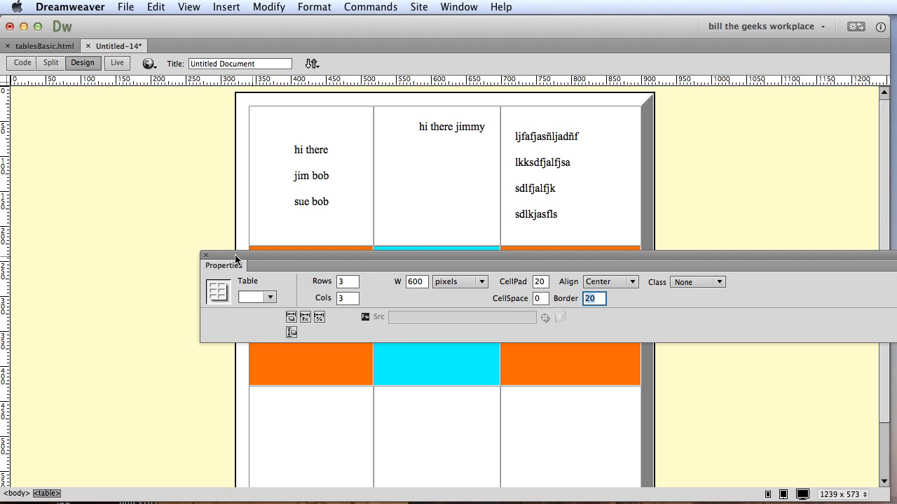
{"action": "left_click_drag", "start_coordinate": [236, 259], "coordinate": [813, 313]}
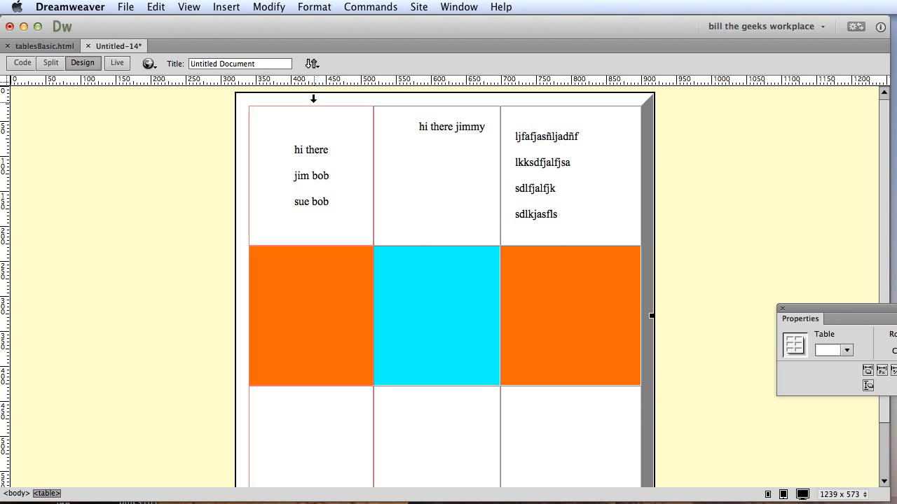
Save the page as mytable.html in the DreamweaverVideo 2014 folder
{"action": "left_click", "coordinate": [126, 9]}
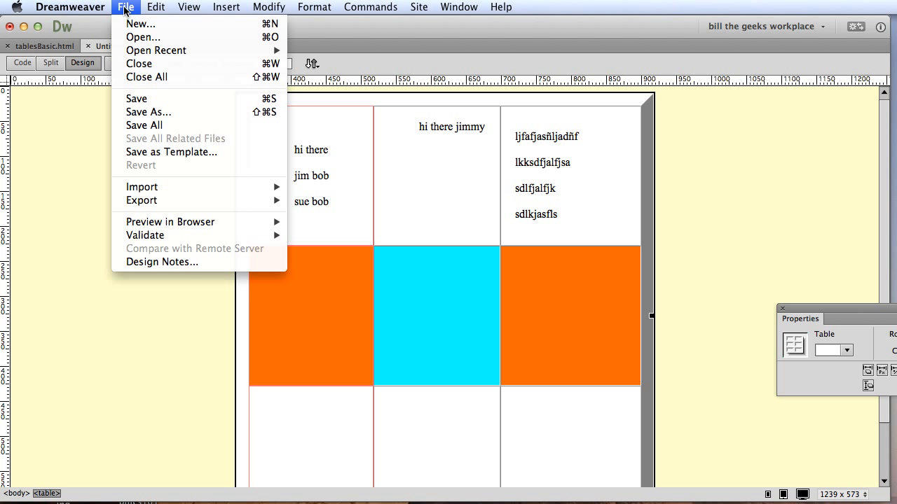
{"action": "left_click", "coordinate": [145, 114]}
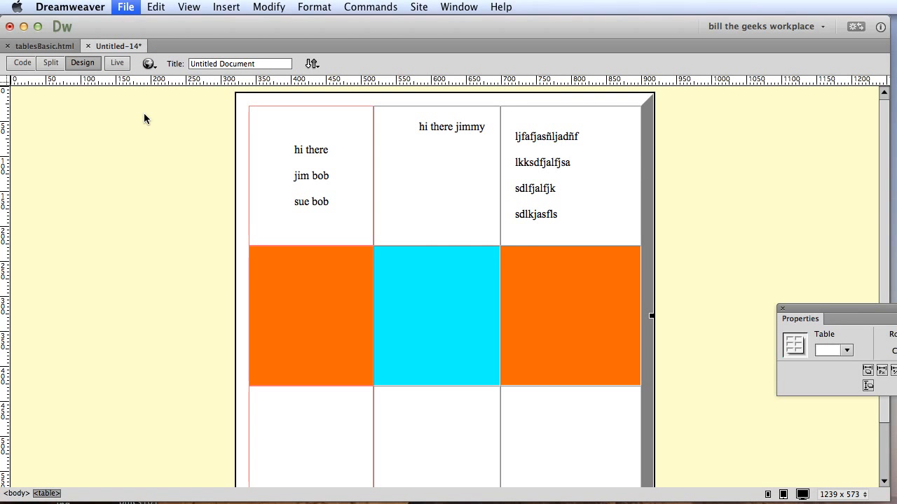
{"action": "type", "text": "n"}
{"action": "key", "text": "BackSpace"}
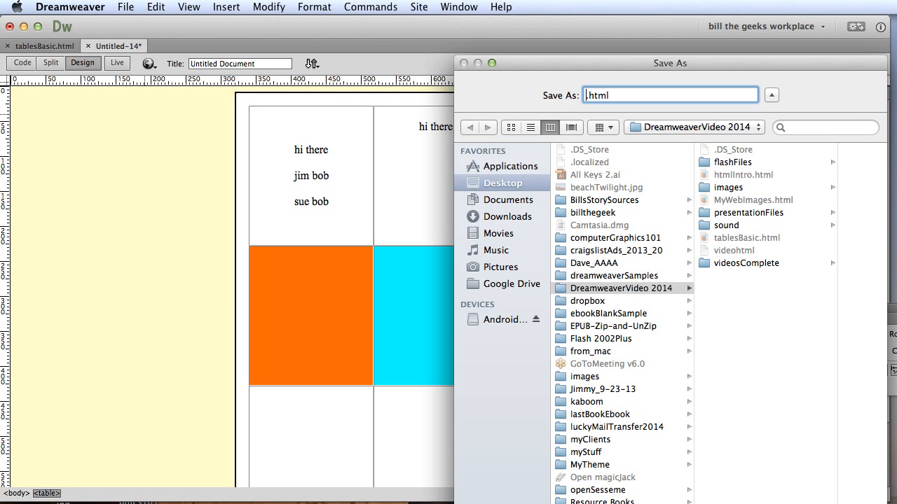
{"action": "type", "text": "mytable"}
{"action": "key", "text": "Return"}
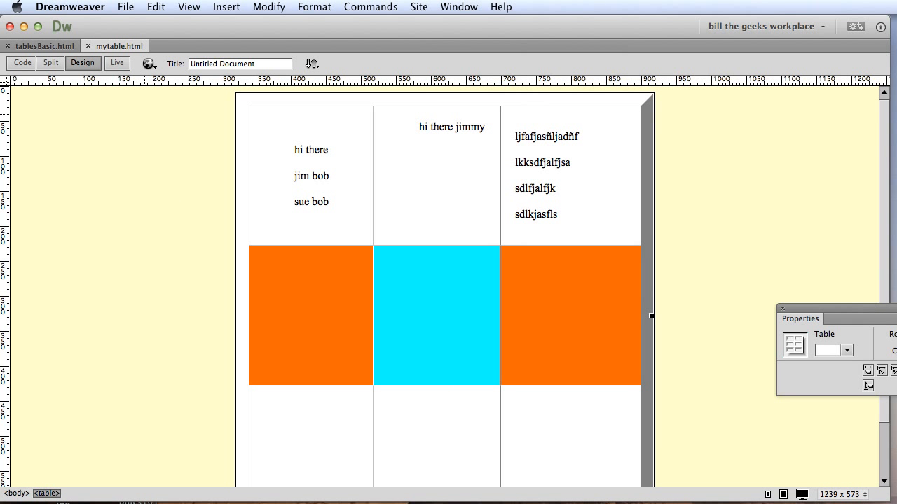
Preview the saved page in the Opera browser and return to Dreamweaver
{"action": "left_click", "coordinate": [148, 64]}
{"action": "left_click", "coordinate": [168, 109]}
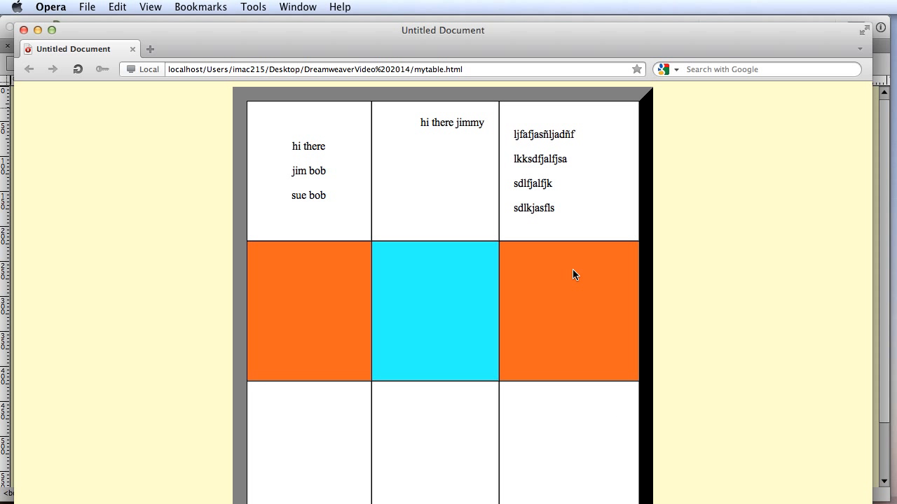
{"action": "left_click_drag", "start_coordinate": [73, 31], "coordinate": [716, 158]}
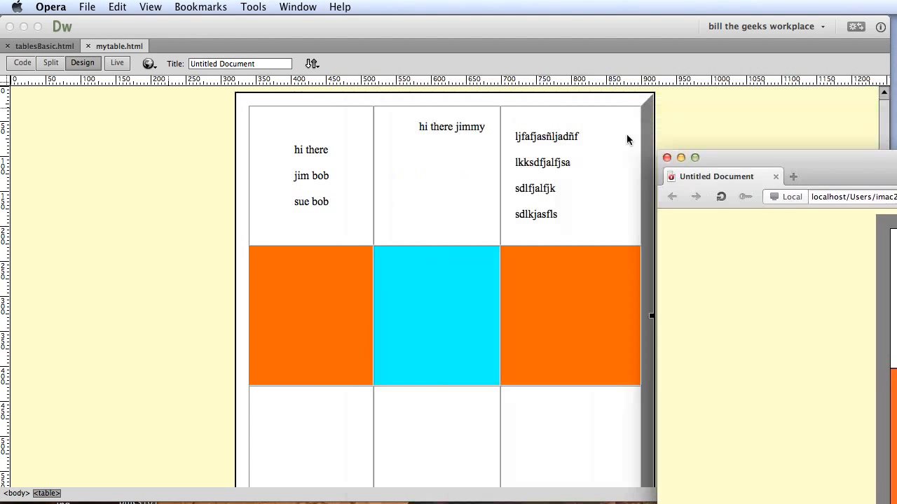
{"action": "left_click", "coordinate": [627, 139]}
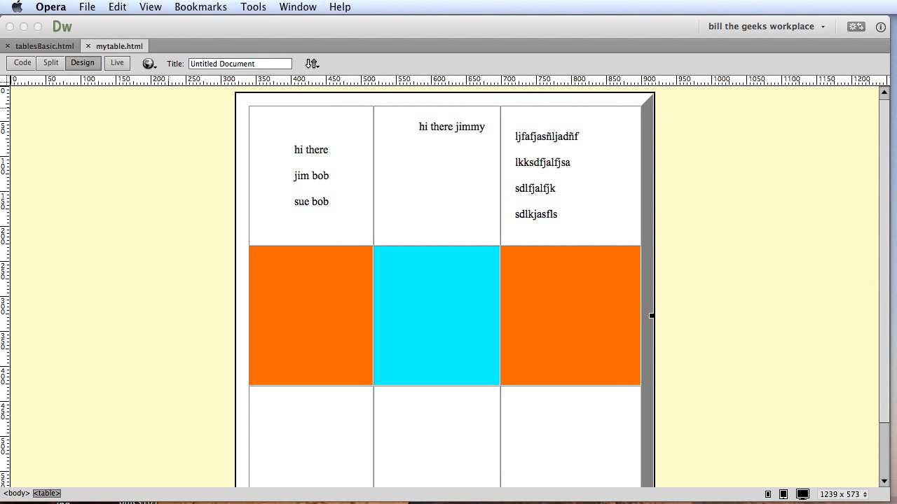
Select the whole table again and set its cell padding to 0
{"action": "left_click", "coordinate": [455, 176]}
{"action": "left_click_drag", "start_coordinate": [791, 308], "coordinate": [150, 133]}
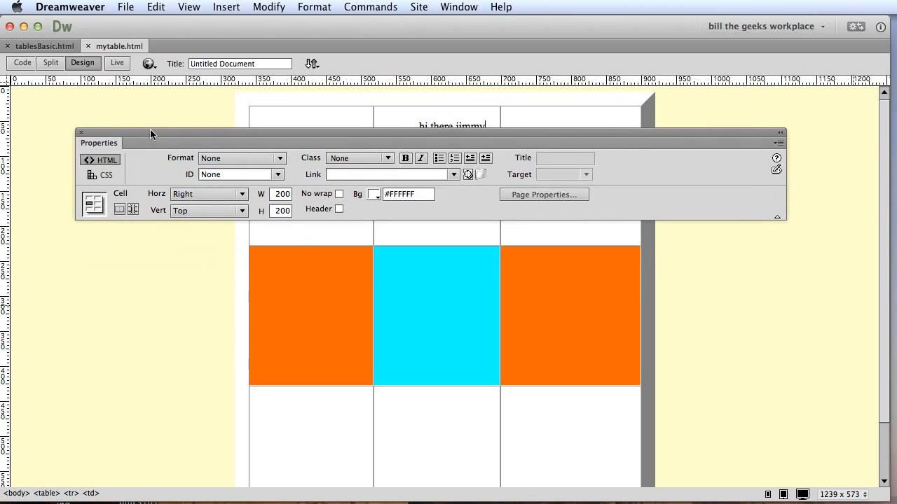
{"action": "left_click", "coordinate": [47, 494]}
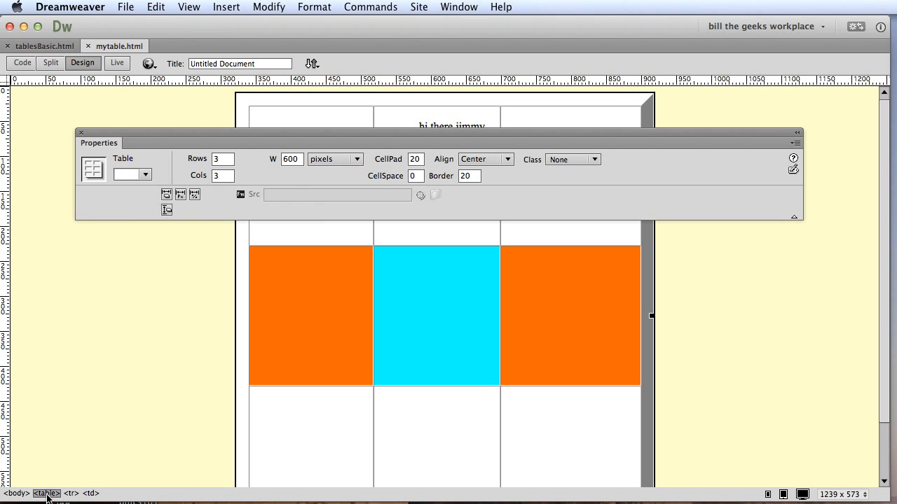
{"action": "left_click", "coordinate": [420, 158]}
{"action": "left_click_drag", "start_coordinate": [420, 157], "coordinate": [395, 155]}
{"action": "type", "text": "0"}
Remove the table's border by setting it to 0, and uncover the table
{"action": "left_click", "coordinate": [474, 175]}
{"action": "left_click_drag", "start_coordinate": [474, 175], "coordinate": [462, 176]}
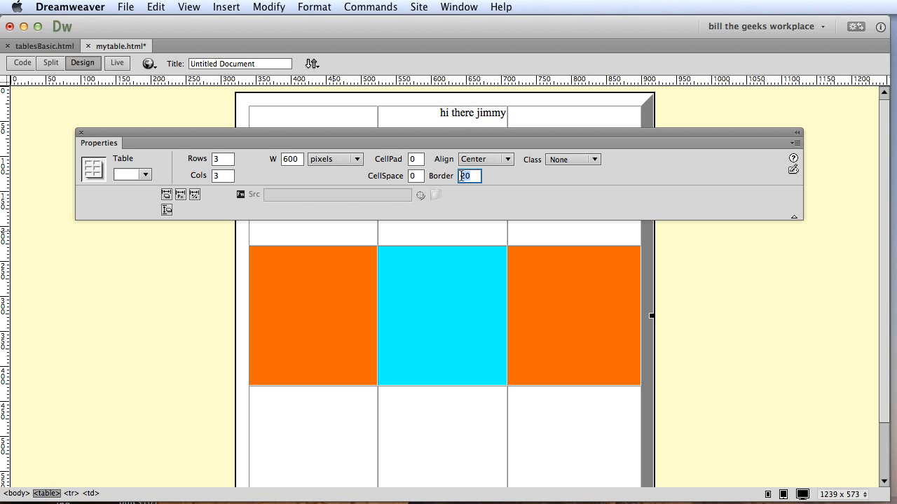
{"action": "type", "text": "0"}
{"action": "key", "text": "Return"}
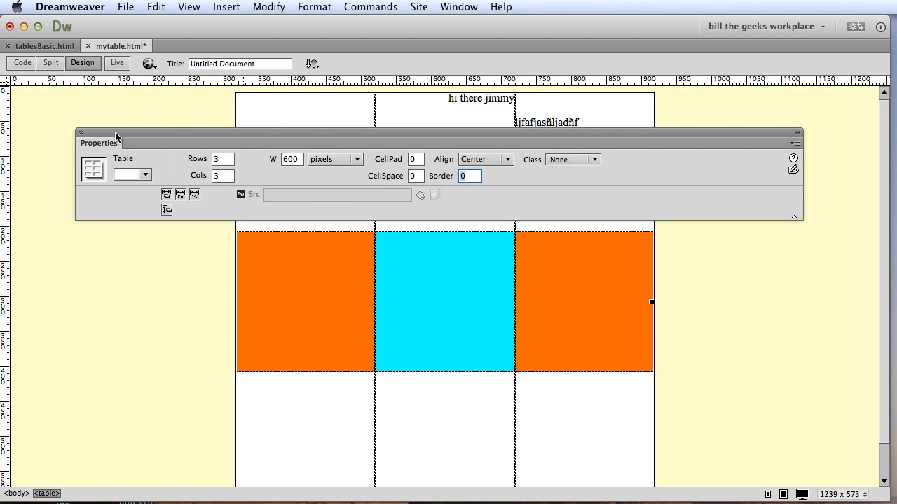
{"action": "left_click_drag", "start_coordinate": [119, 135], "coordinate": [718, 189]}
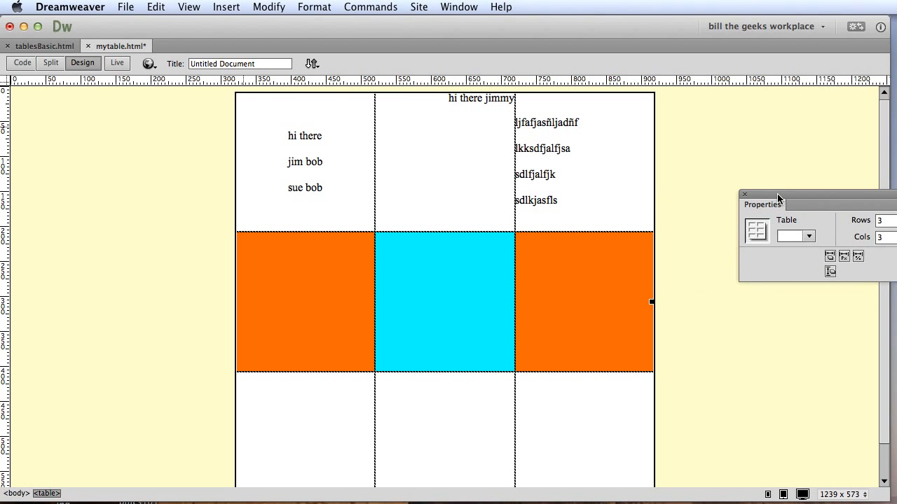
Show the page's source code and examine the width and alignment attributes of the table tag
{"action": "left_click", "coordinate": [22, 64]}
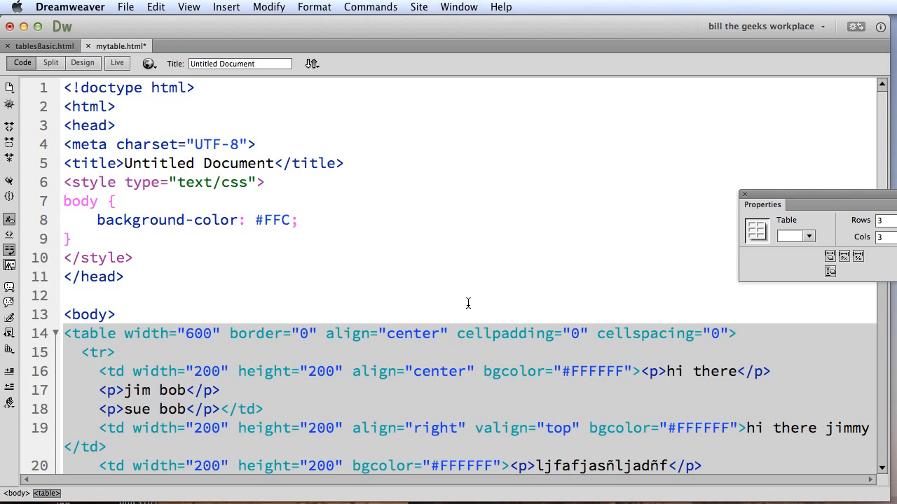
{"action": "scroll", "coordinate": [468, 302], "scroll_direction": "down", "scroll_amount": 3}
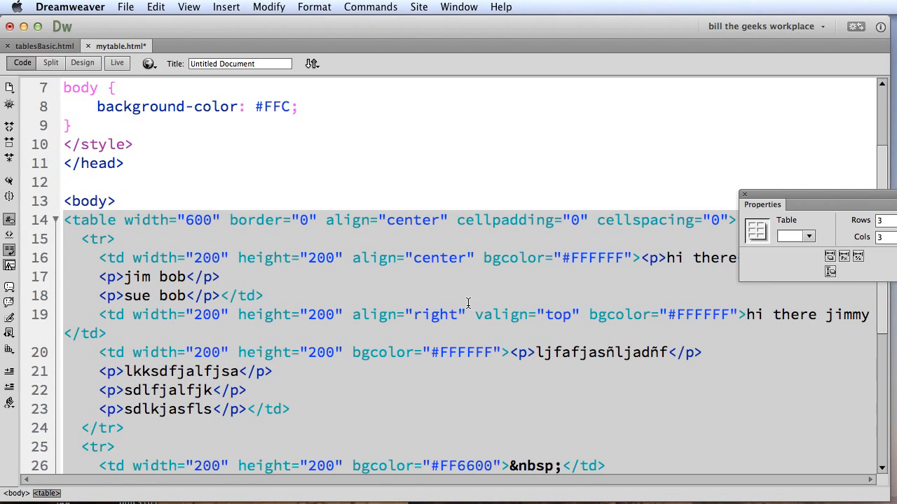
{"action": "left_click", "coordinate": [456, 258]}
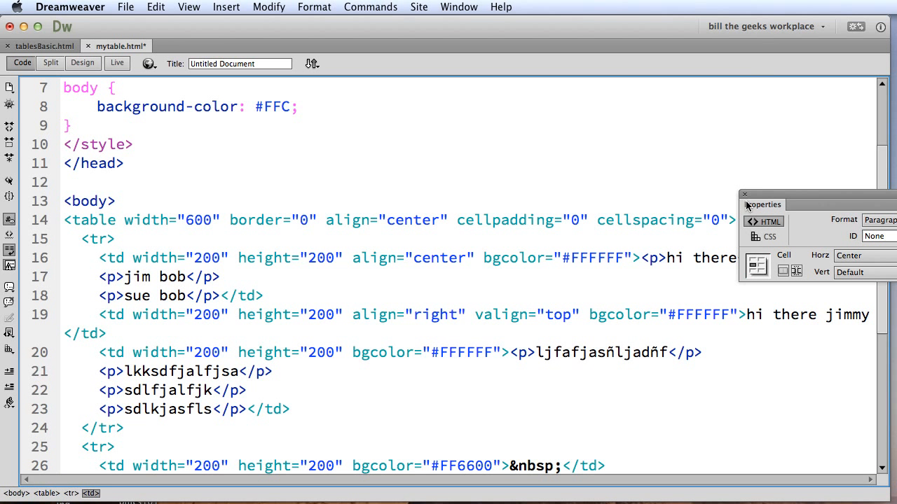
{"action": "left_click_drag", "start_coordinate": [758, 193], "coordinate": [896, 195]}
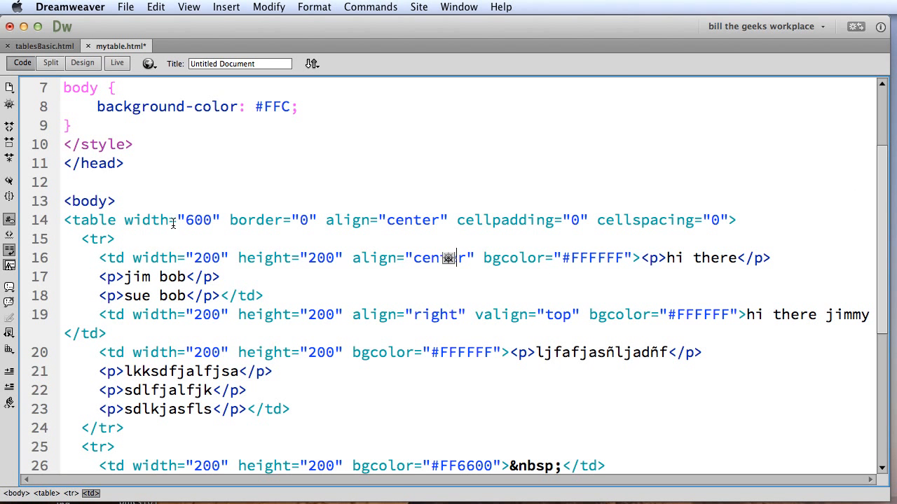
{"action": "left_click_drag", "start_coordinate": [185, 222], "coordinate": [212, 220]}
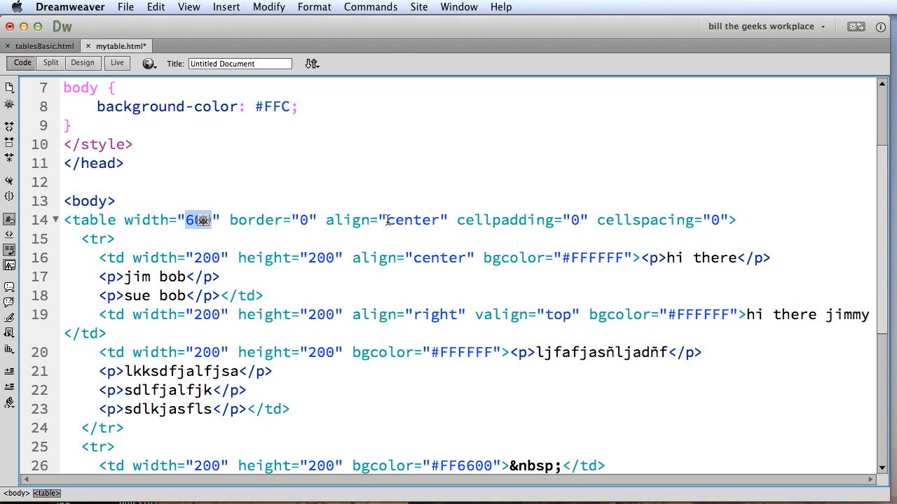
{"action": "left_click_drag", "start_coordinate": [387, 220], "coordinate": [440, 221]}
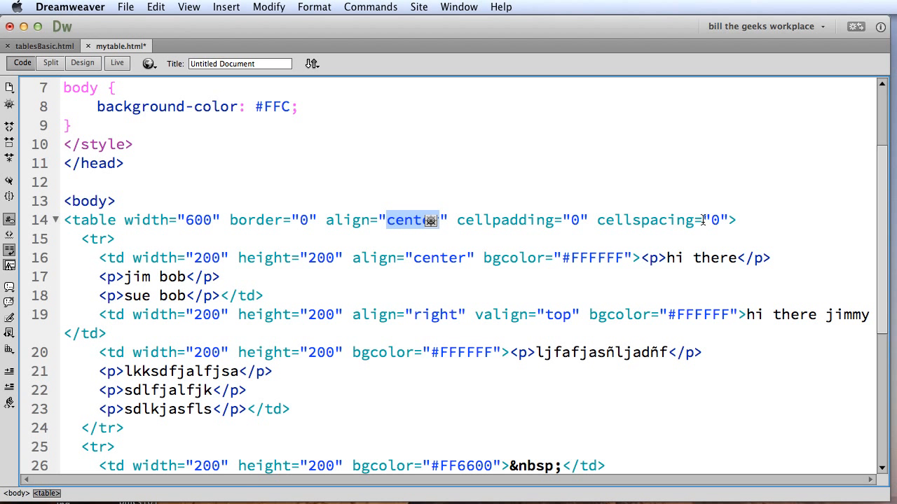
Examine the first cell's td tag in the code: its width, height, alignment and background color attributes
{"action": "left_click_drag", "start_coordinate": [106, 258], "coordinate": [127, 258]}
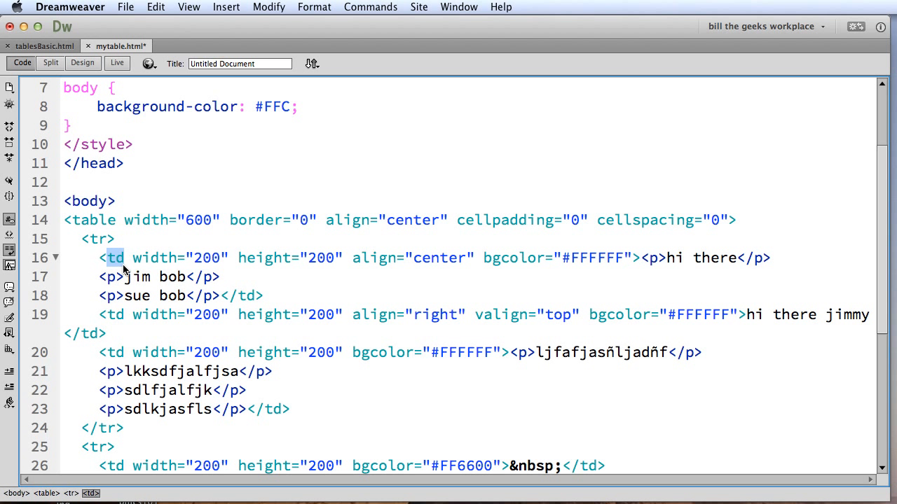
{"action": "left_click_drag", "start_coordinate": [124, 265], "coordinate": [220, 257]}
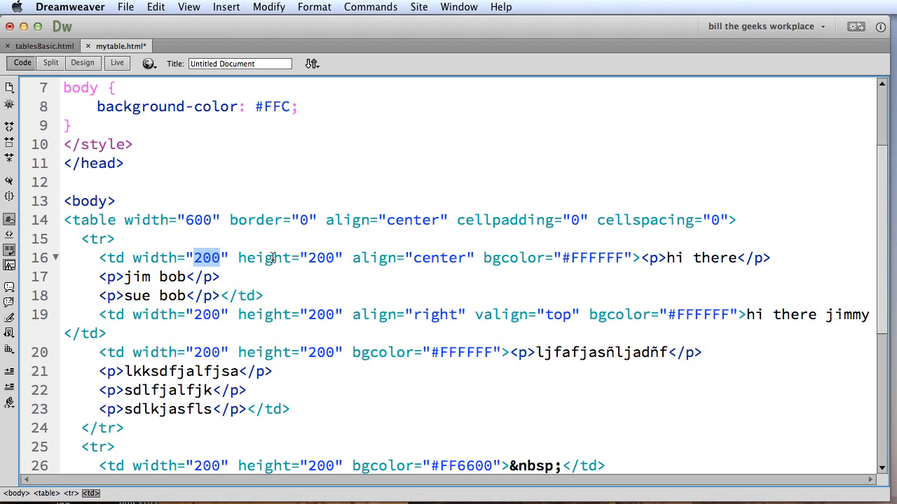
{"action": "left_click_drag", "start_coordinate": [308, 258], "coordinate": [339, 258]}
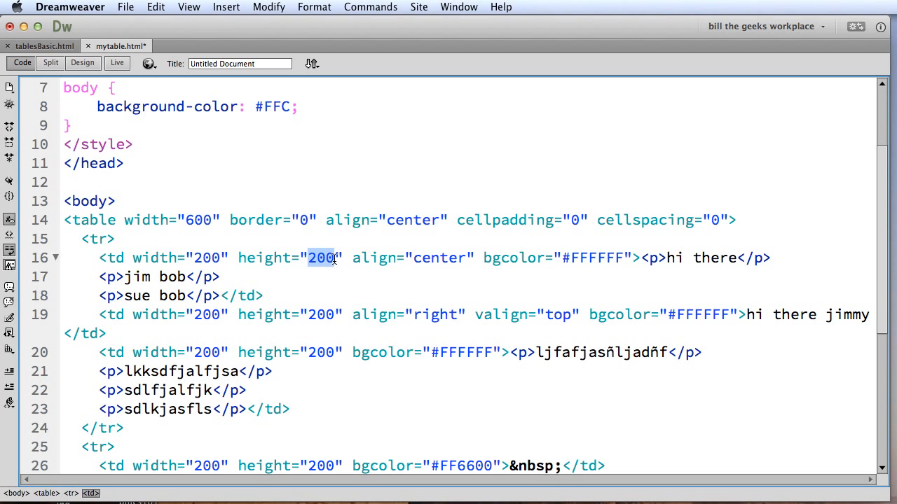
{"action": "left_click_drag", "start_coordinate": [413, 258], "coordinate": [467, 258]}
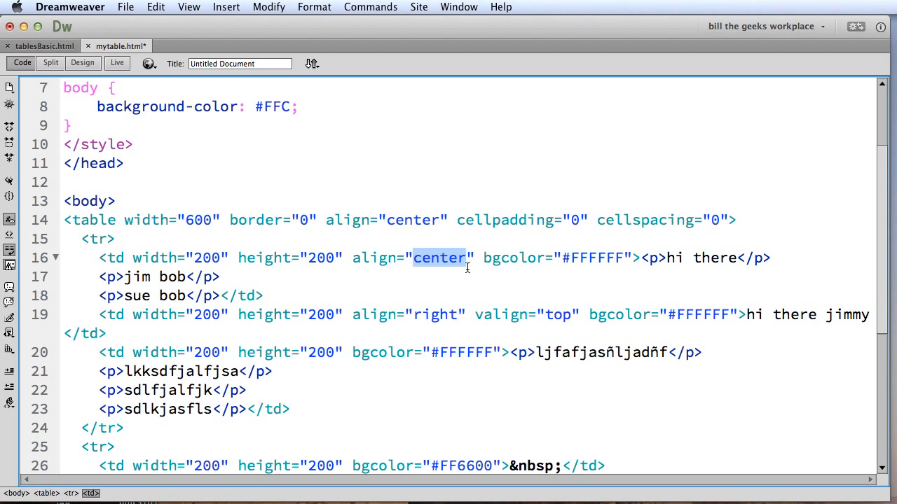
{"action": "scroll", "coordinate": [483, 256], "scroll_direction": "down", "scroll_amount": 1}
{"action": "left_click", "coordinate": [483, 256]}
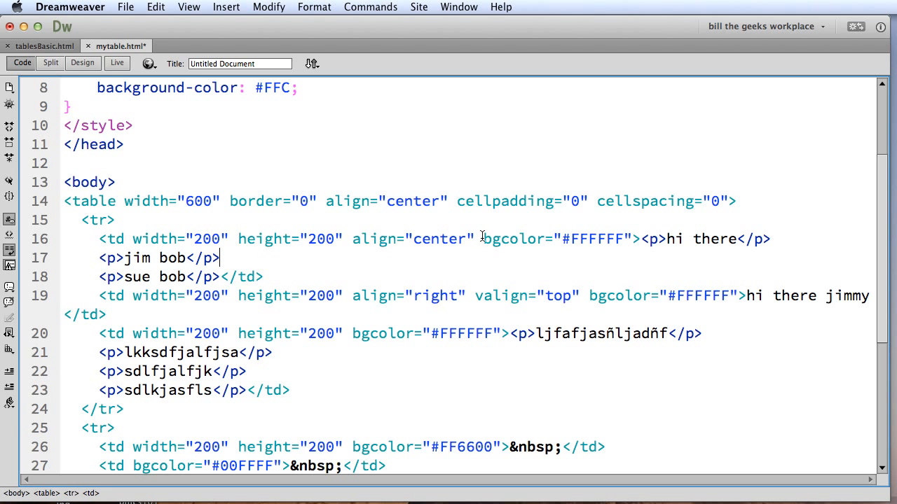
{"action": "left_click_drag", "start_coordinate": [484, 239], "coordinate": [624, 239]}
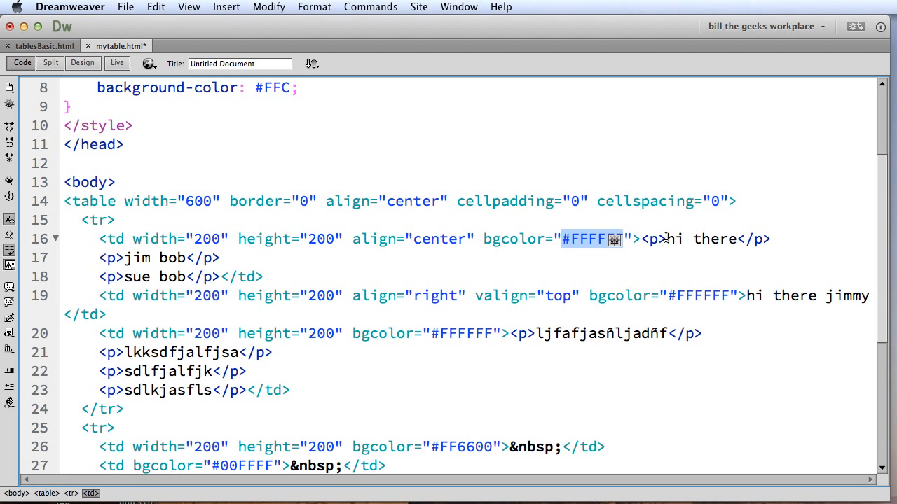
Examine the first cell's "hi there" paragraph text and the opening td tags of the first row's first and third cells in the code
{"action": "left_click_drag", "start_coordinate": [666, 239], "coordinate": [737, 242]}
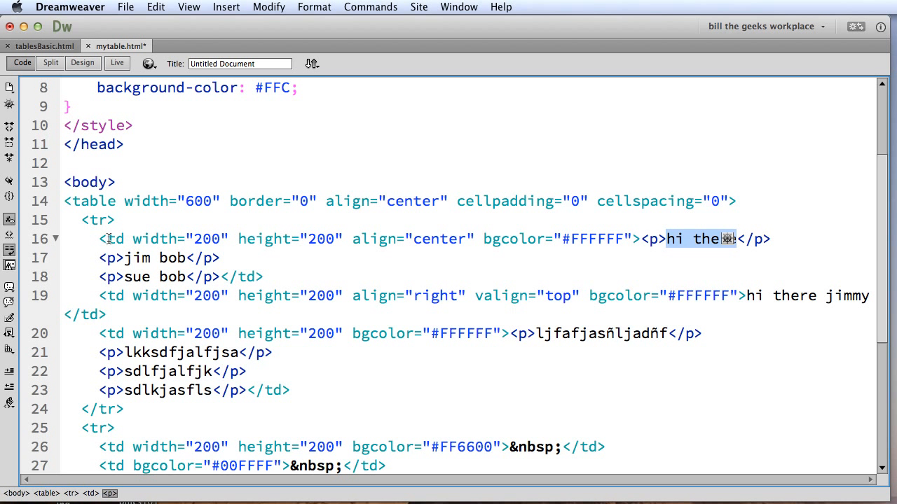
{"action": "left_click_drag", "start_coordinate": [107, 239], "coordinate": [168, 239]}
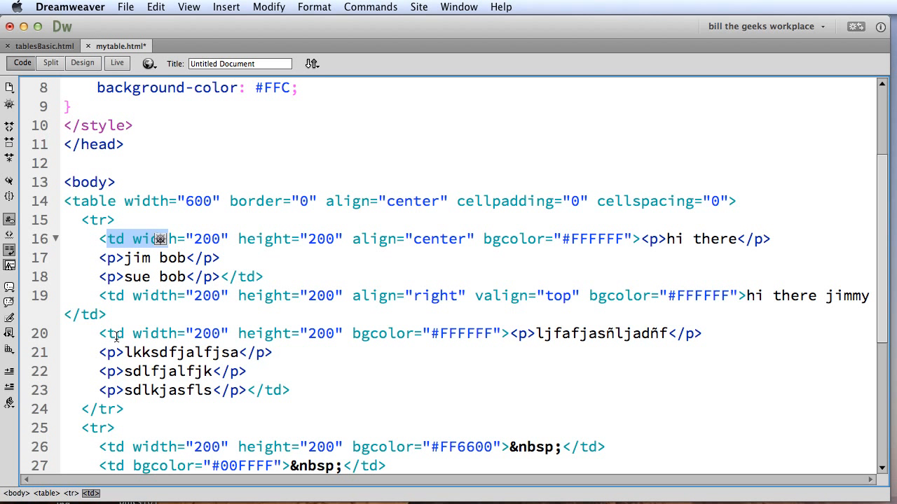
{"action": "left_click_drag", "start_coordinate": [107, 334], "coordinate": [450, 334]}
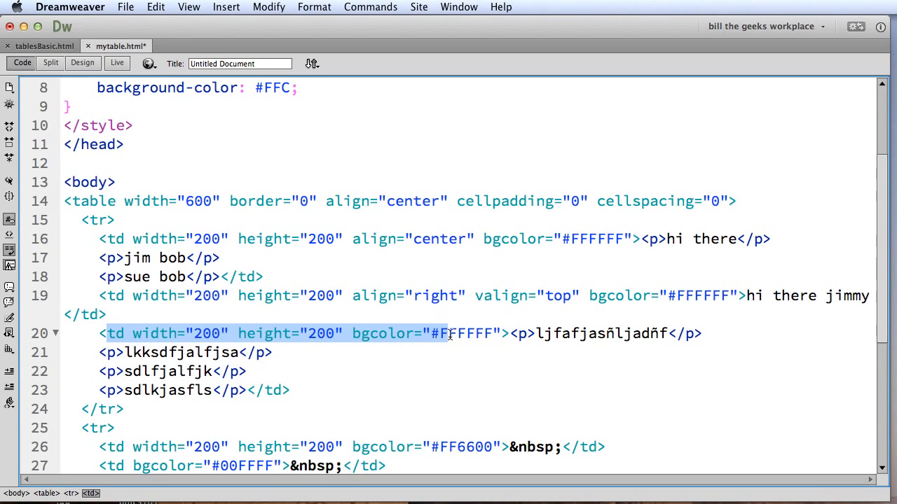
Look over the code of the remaining table rows and the document head, and return the page to its Design view
{"action": "scroll", "coordinate": [450, 334], "scroll_direction": "down", "scroll_amount": 5}
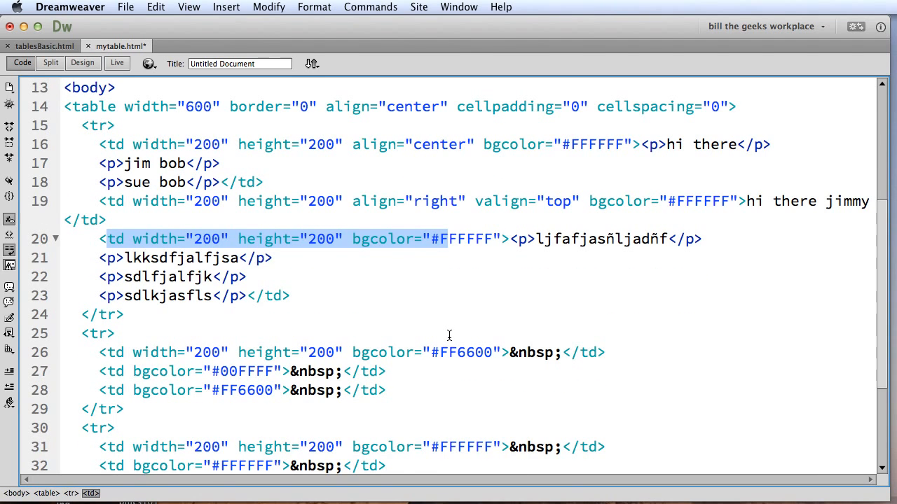
{"action": "scroll", "coordinate": [449, 334], "scroll_direction": "up", "scroll_amount": 6}
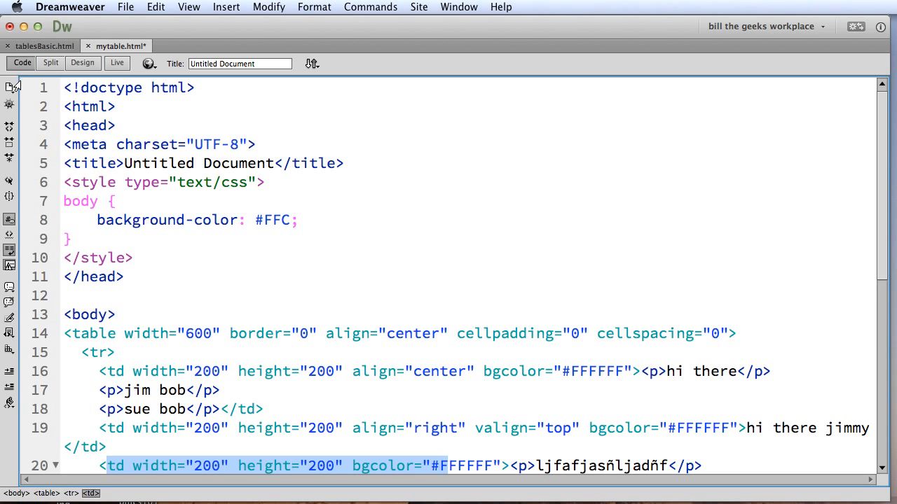
{"action": "left_click", "coordinate": [82, 63]}
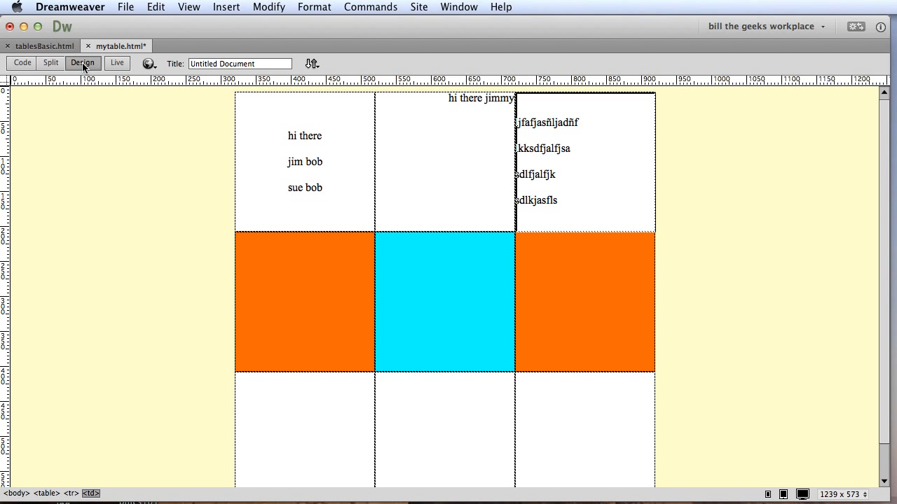